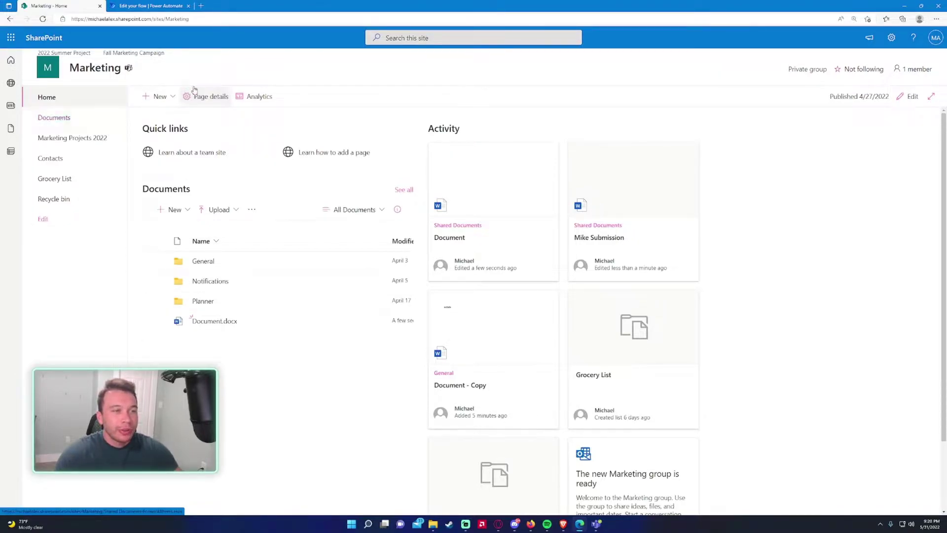
Step: Reload the Marketing site, visit Documents, and return to the site home page
key("F5")
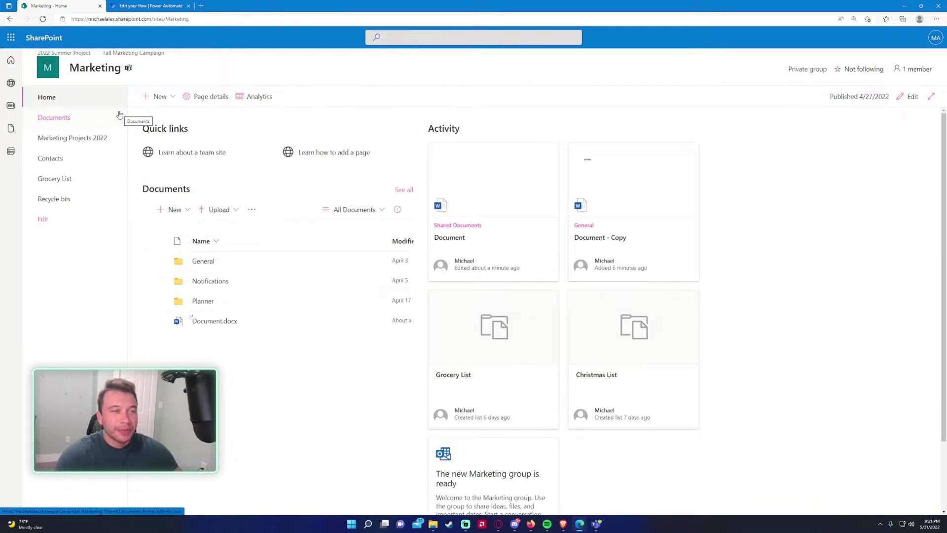
left_click(70, 118)
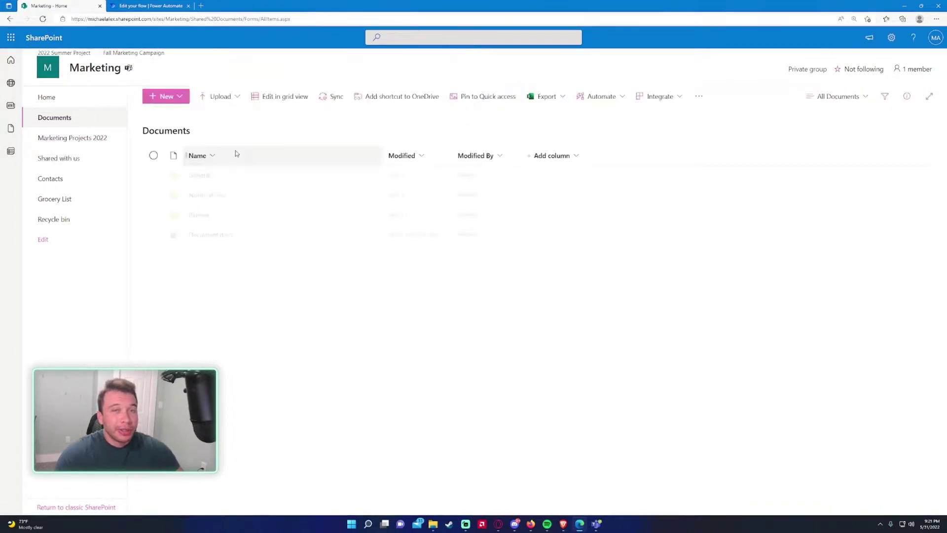
left_click(74, 101)
Step: Create the TemplateLibrary document library, shown in site navigation, and open it
left_click(159, 96)
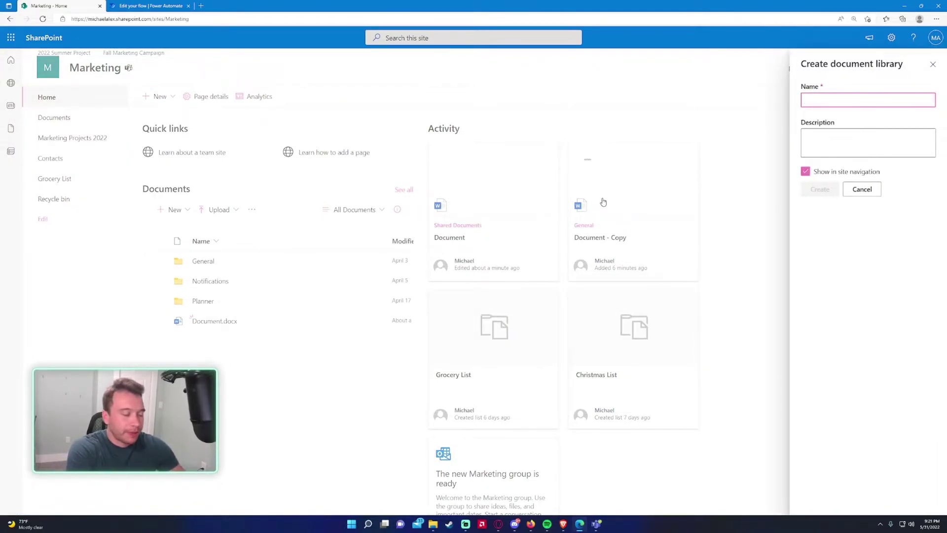
type("TemplateL")
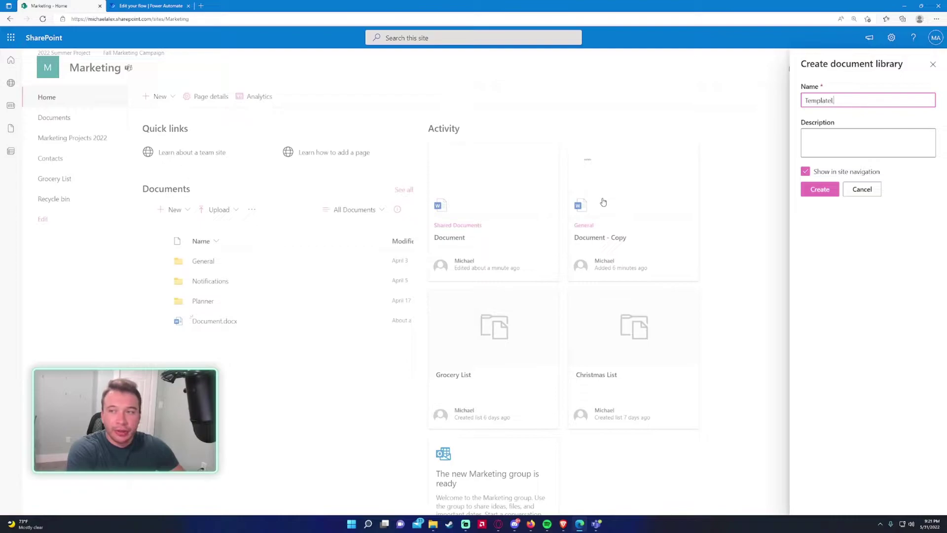
type("ibra")
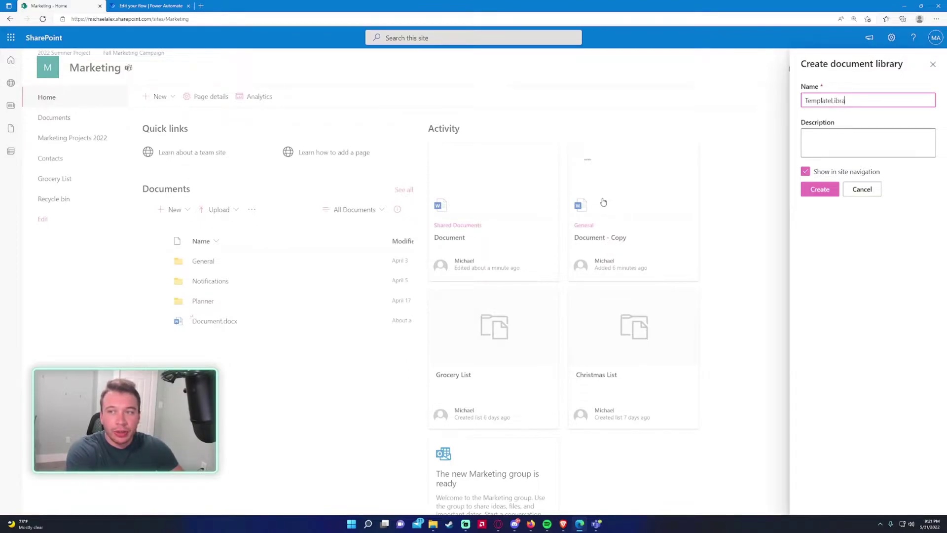
type("ry")
left_click(829, 188)
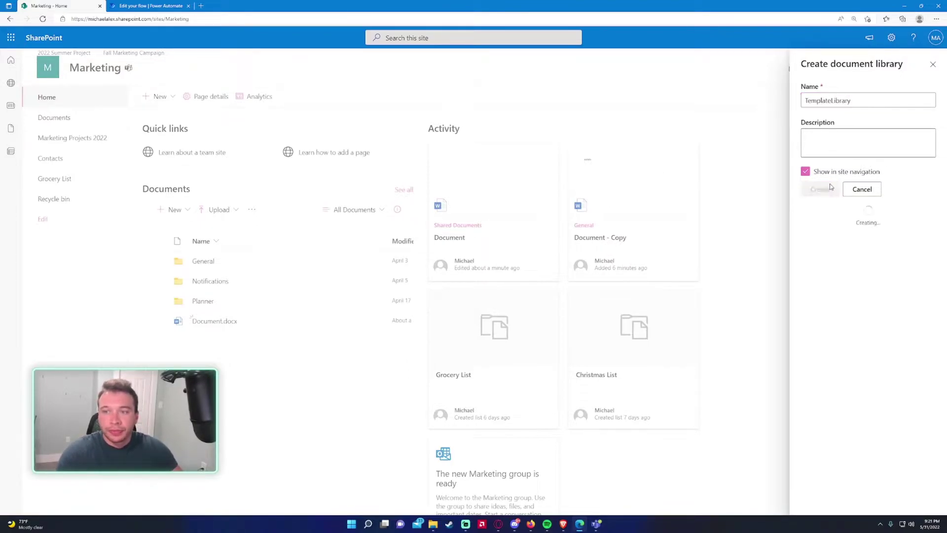
left_click(70, 99)
left_click(26, 204)
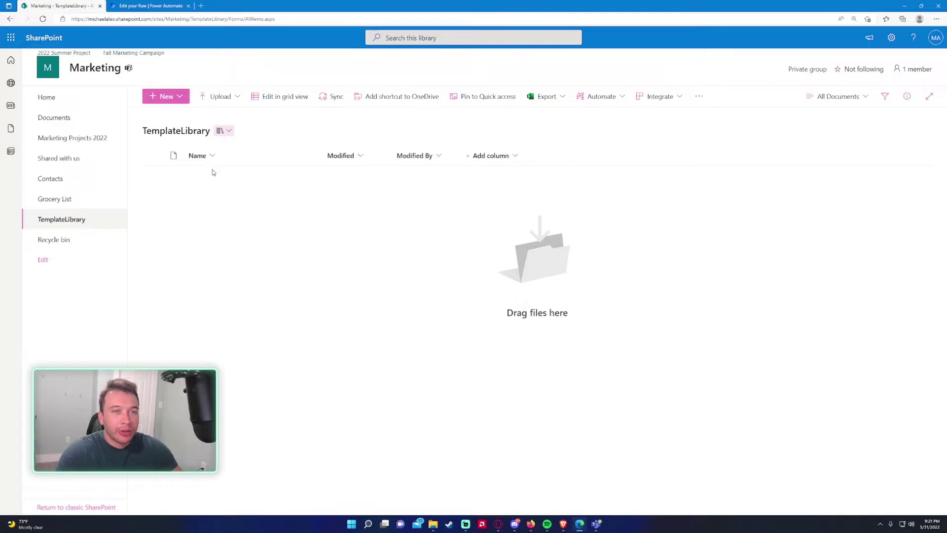
Step: Upload Template for Video.docx from Downloads as a TemplateLibrary template and confirm it appears under New
left_click(171, 102)
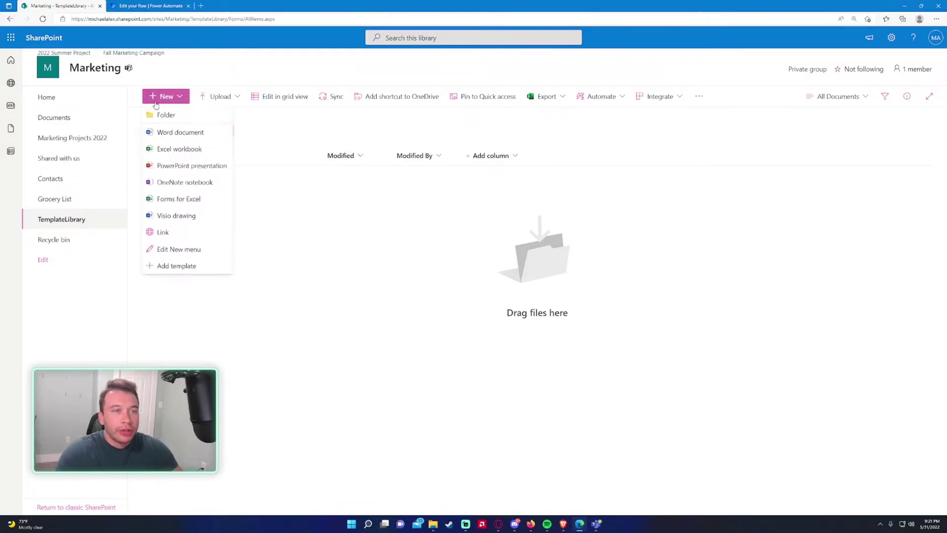
left_click(192, 267)
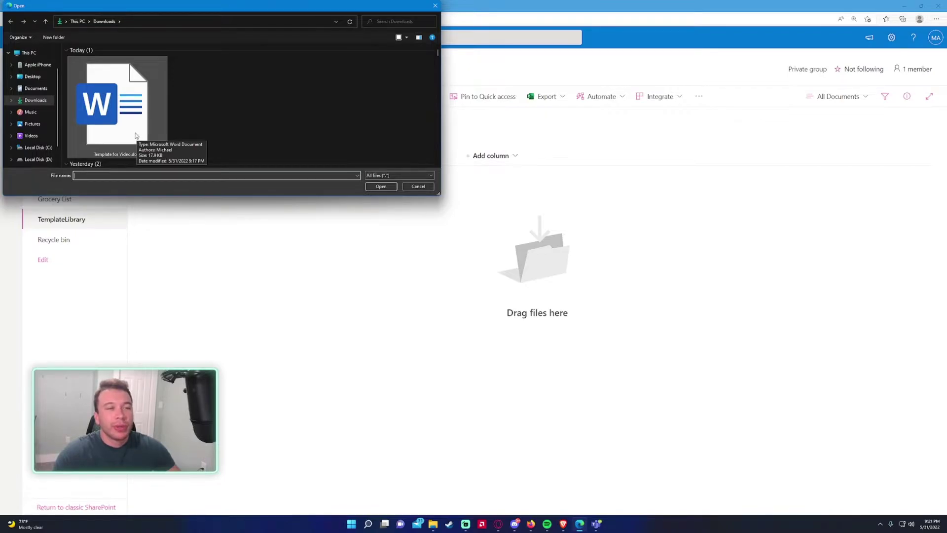
double_click(136, 135)
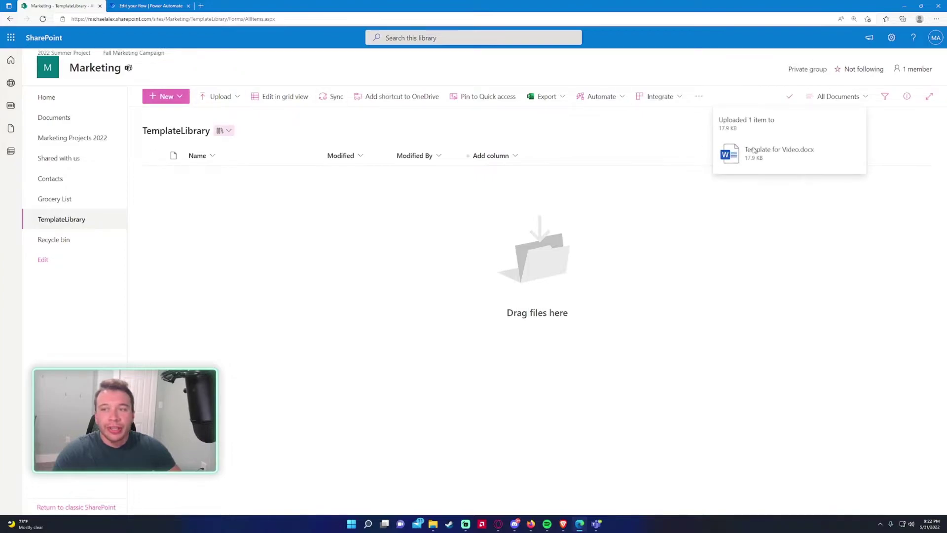
left_click(177, 97)
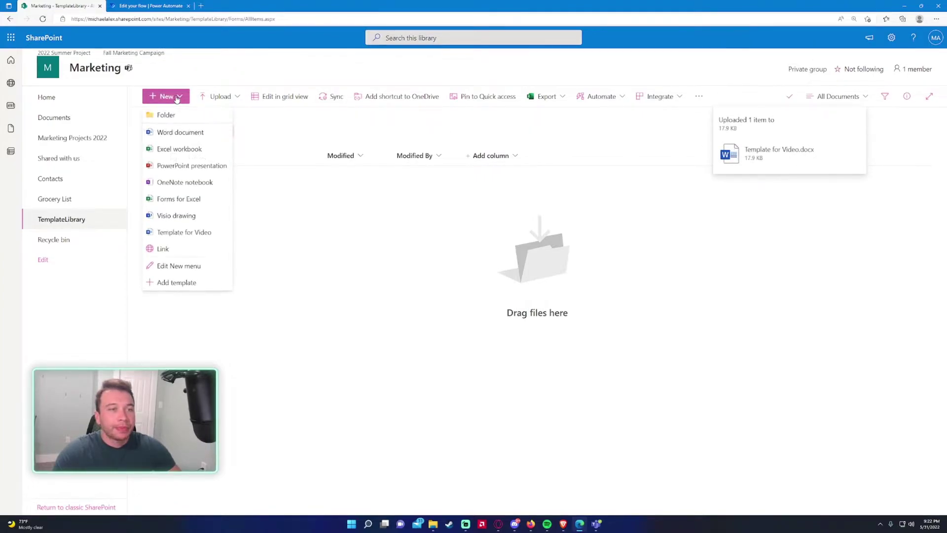
Step: Reload TemplateLibrary and create a new Document.docx from the Template for Video template
left_click(176, 97)
key("F5")
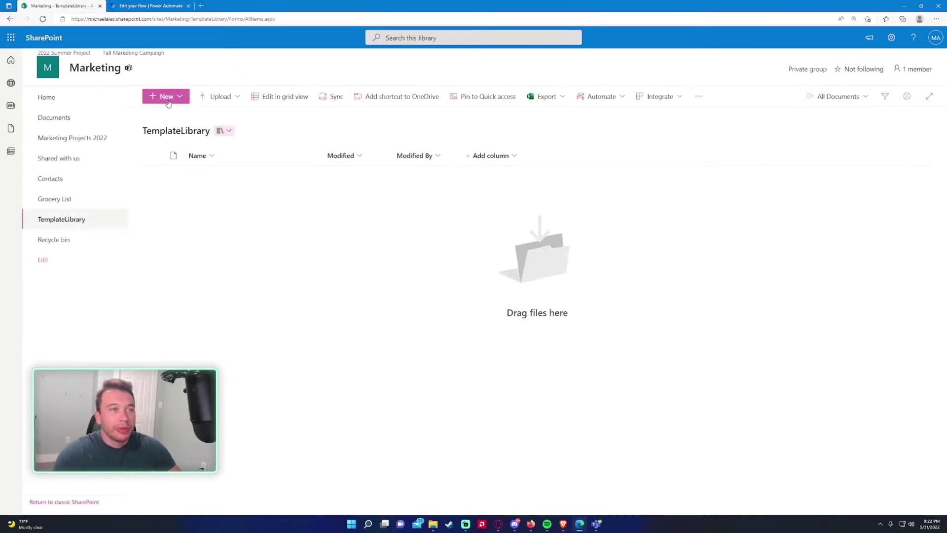
left_click(176, 102)
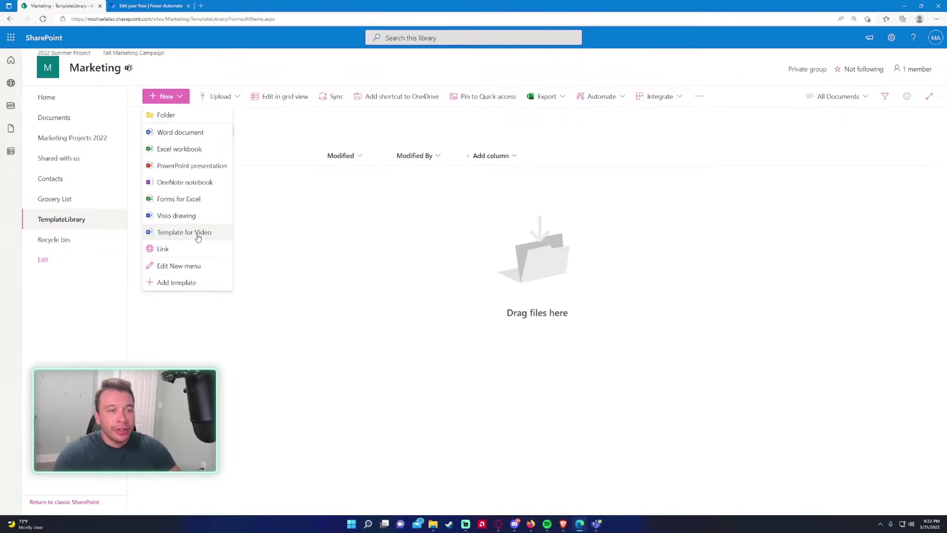
left_click(199, 237)
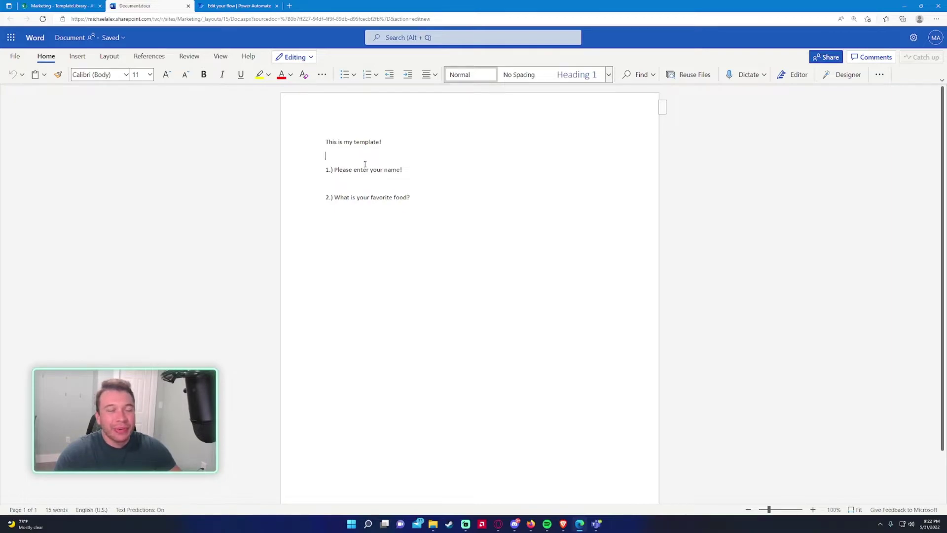
Step: Enter the respondent's name under question 1 and Pizza on a new line under question 2
left_click(361, 177)
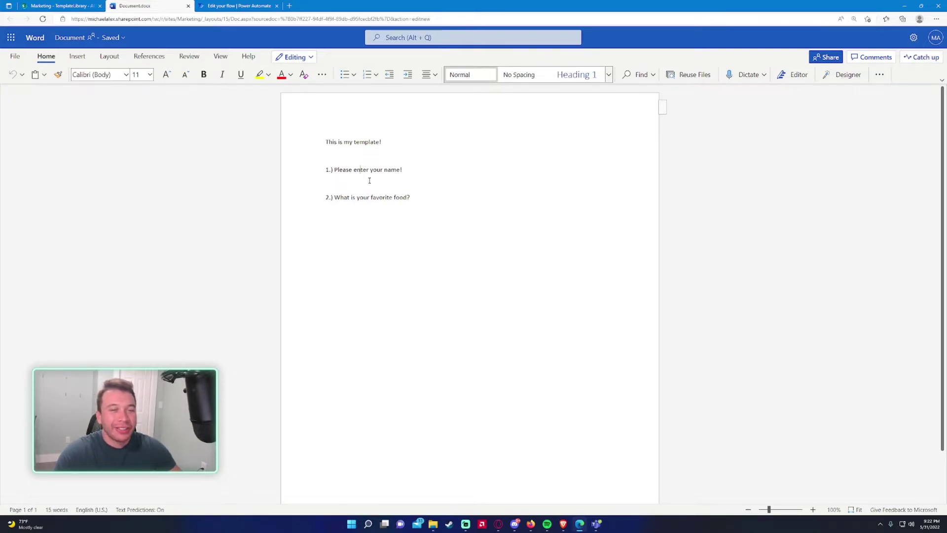
left_click(408, 181)
type("Michael")
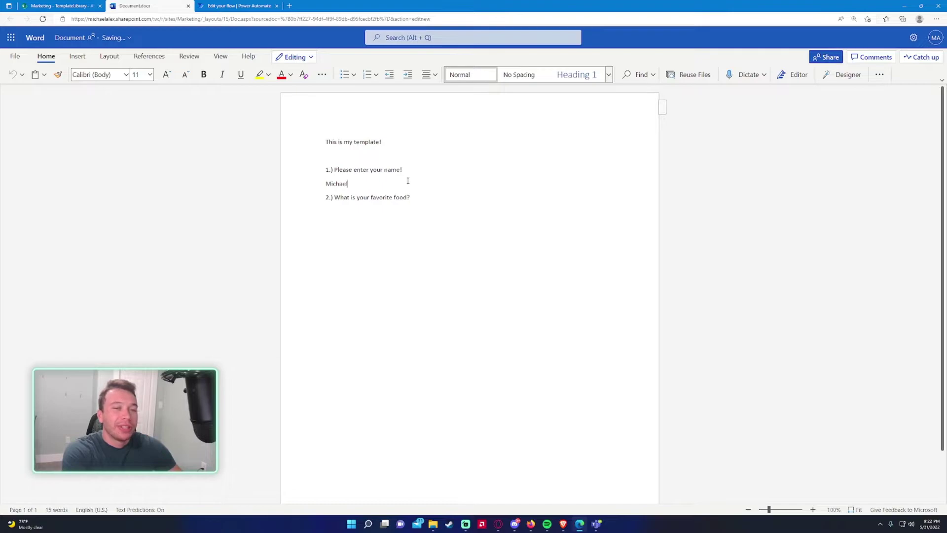
left_click(447, 218)
key("Return")
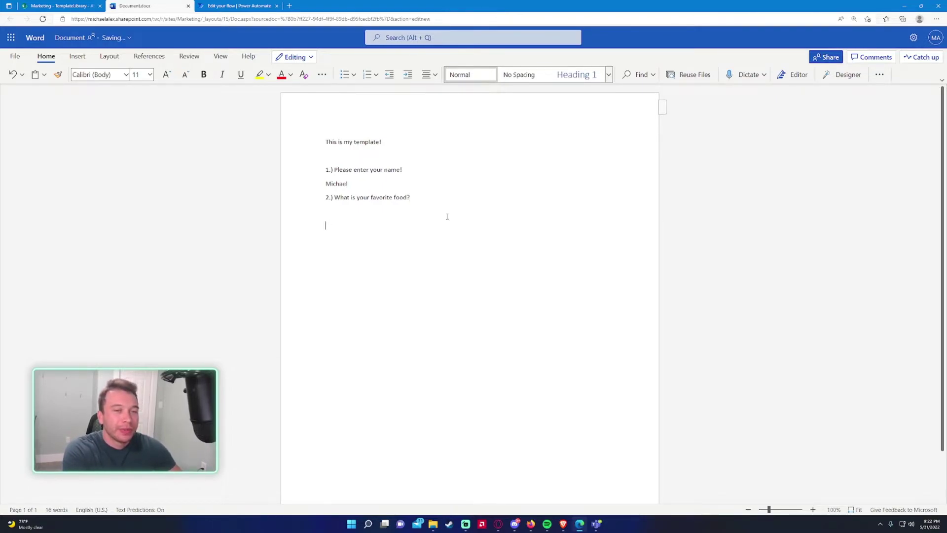
type("Pizza")
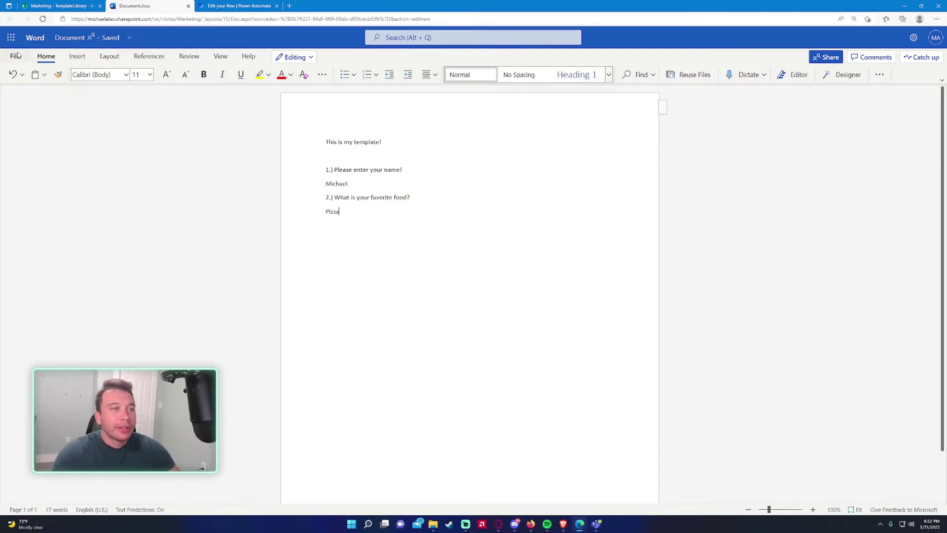
key("ctrl+shift+Tab")
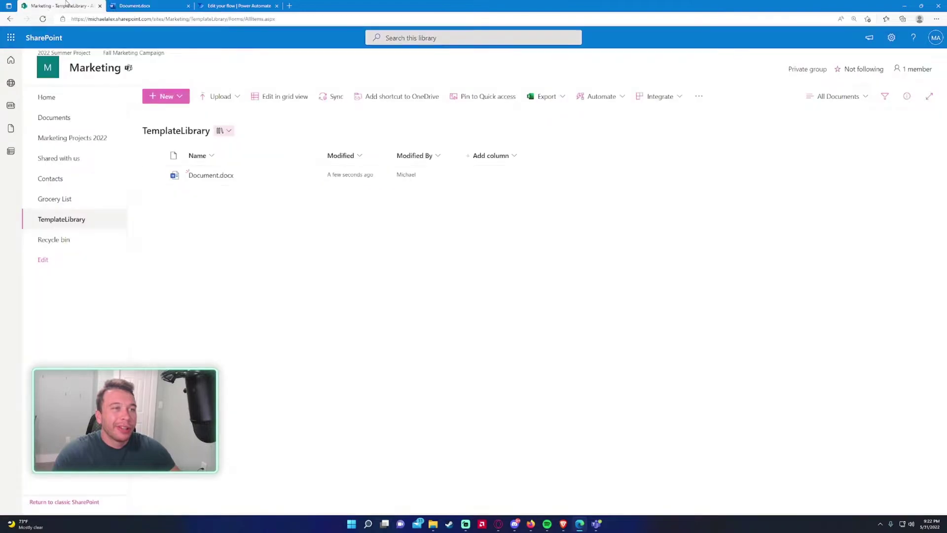
key("ctrl+Tab")
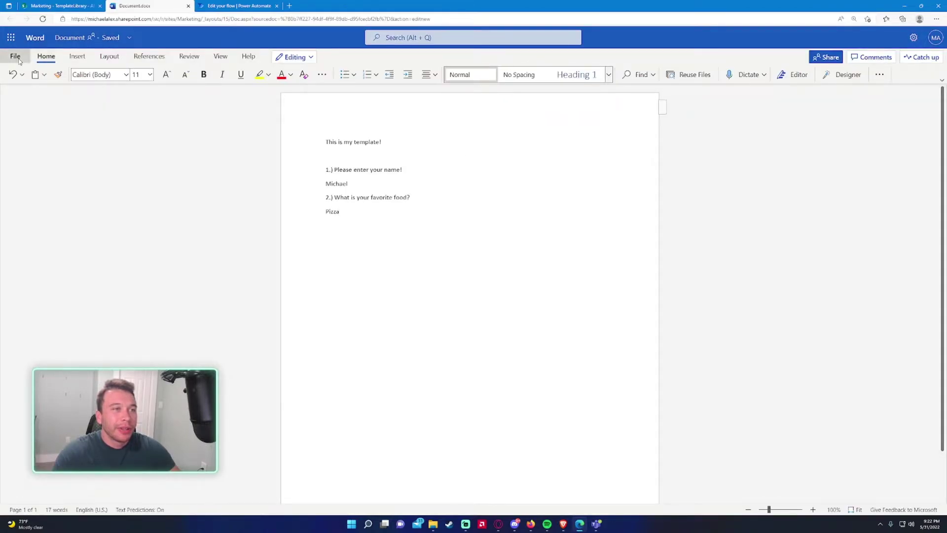
Step: Save a copy in TemplateLibrary named with the respondent's name followed by 'Template'
left_click(14, 56)
left_click(39, 145)
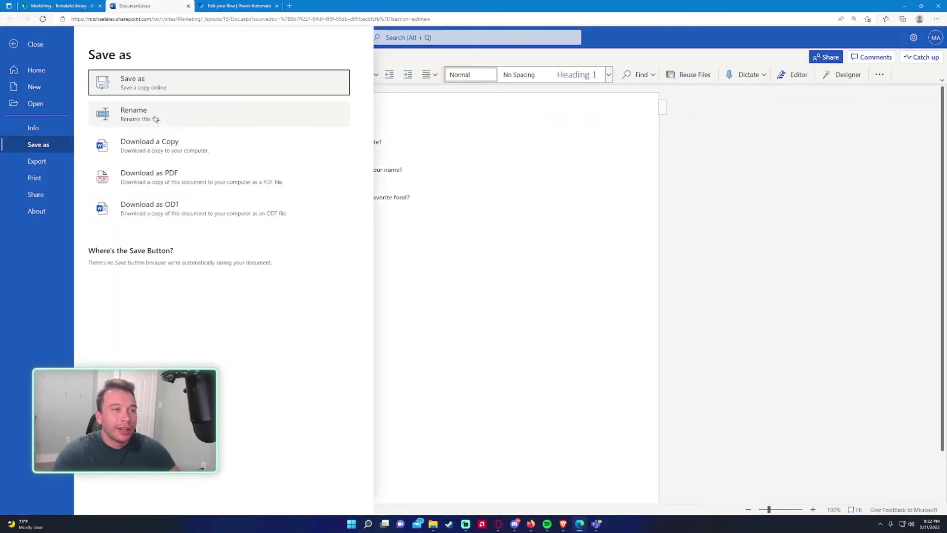
left_click(140, 89)
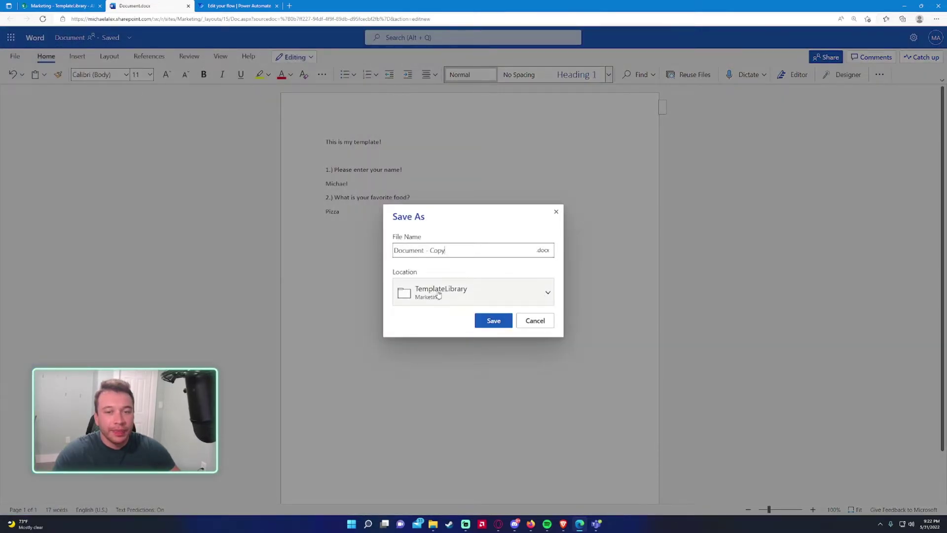
left_click_drag(449, 254, 389, 253)
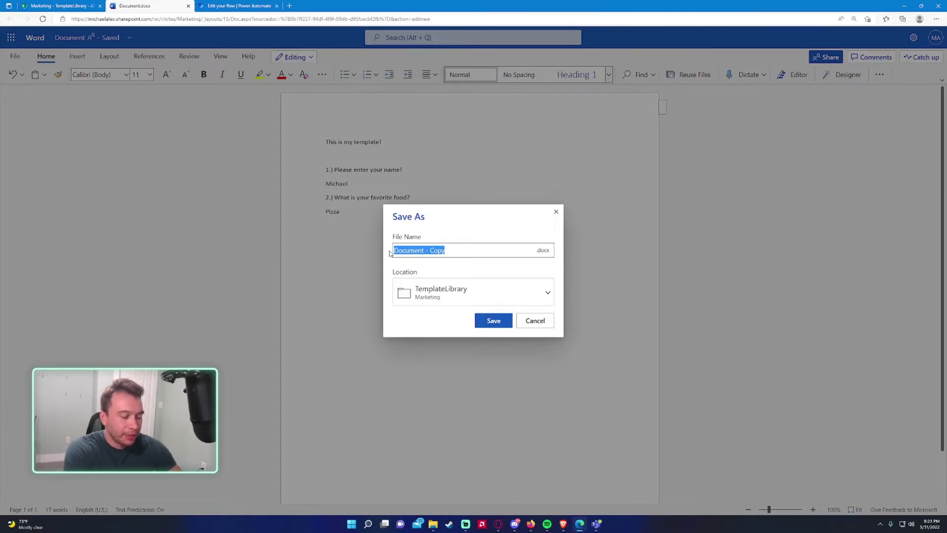
type("Mi")
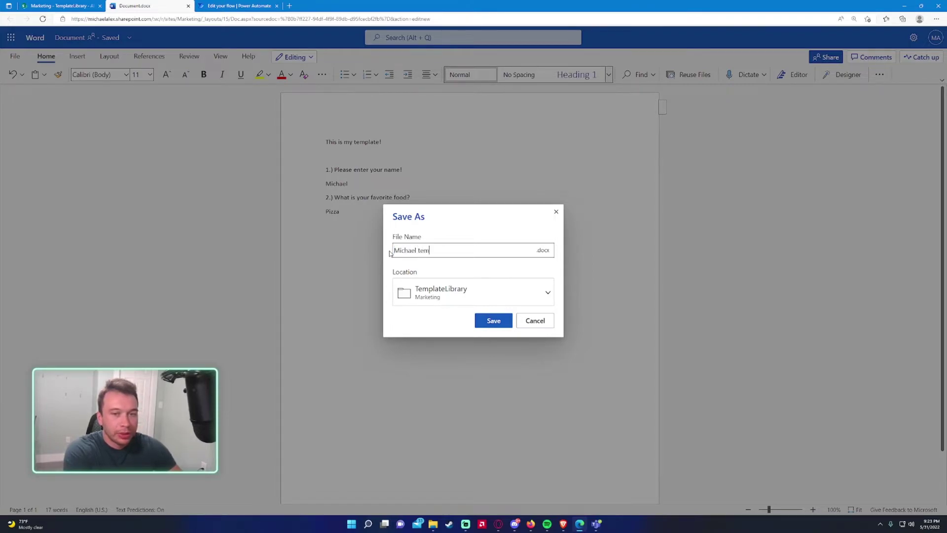
type("chael Template Filled Out")
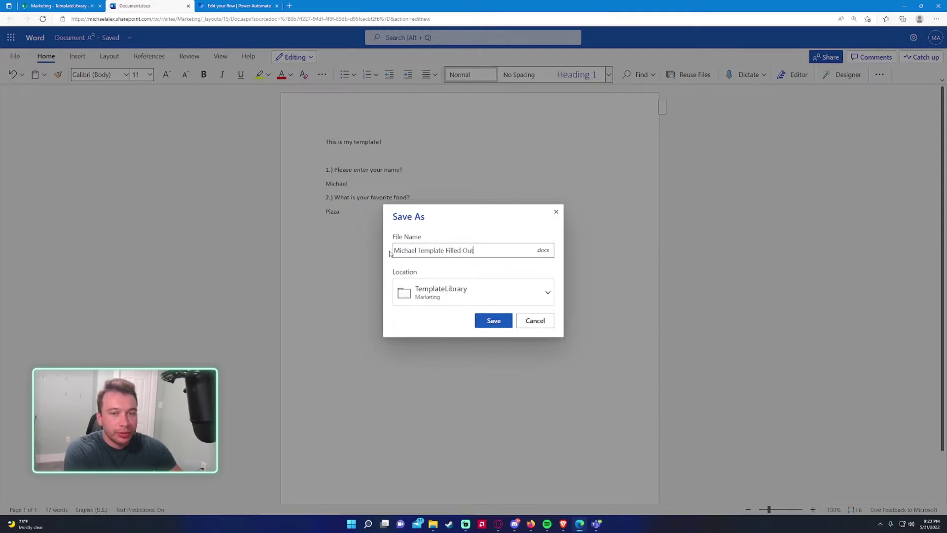
key("Return")
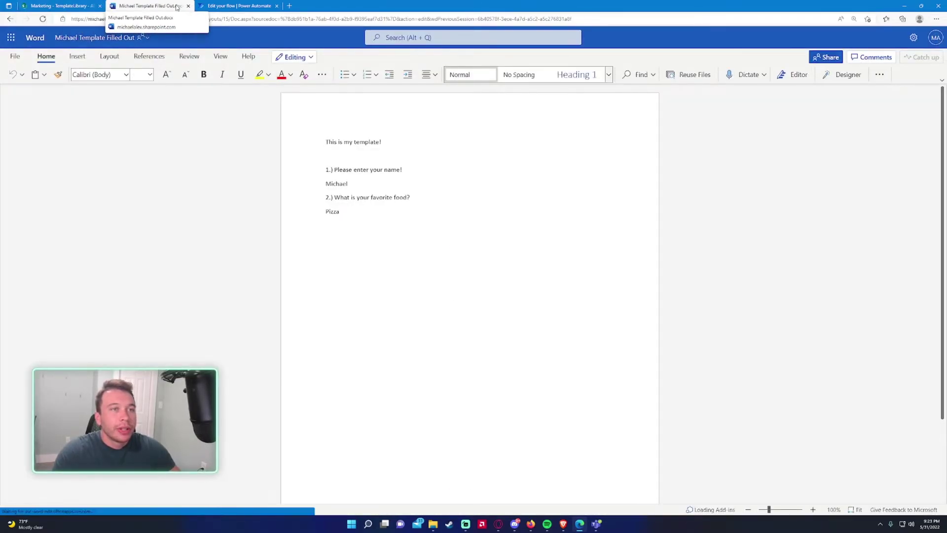
Step: Close the saved document and create Document1.docx from the Template for Video template
left_click(188, 6)
left_click(42, 19)
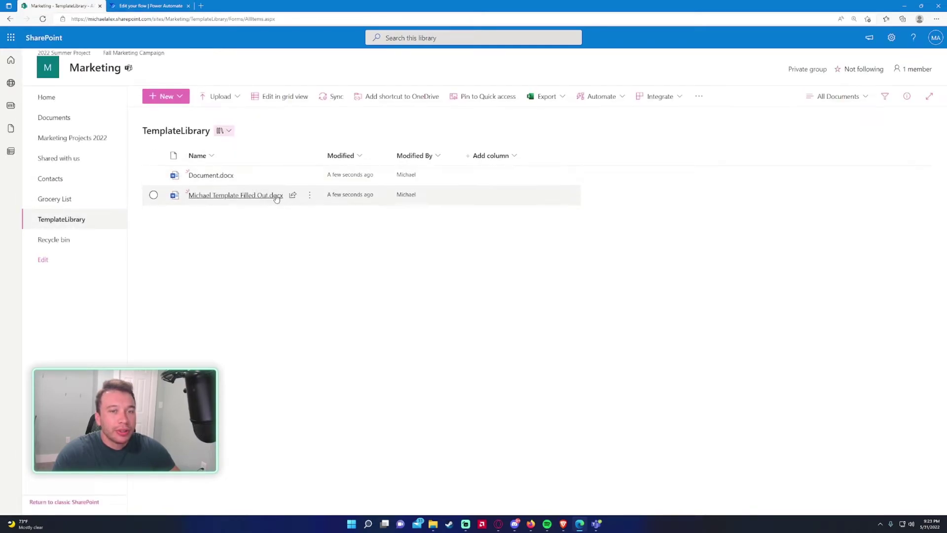
mouse_move(275, 195)
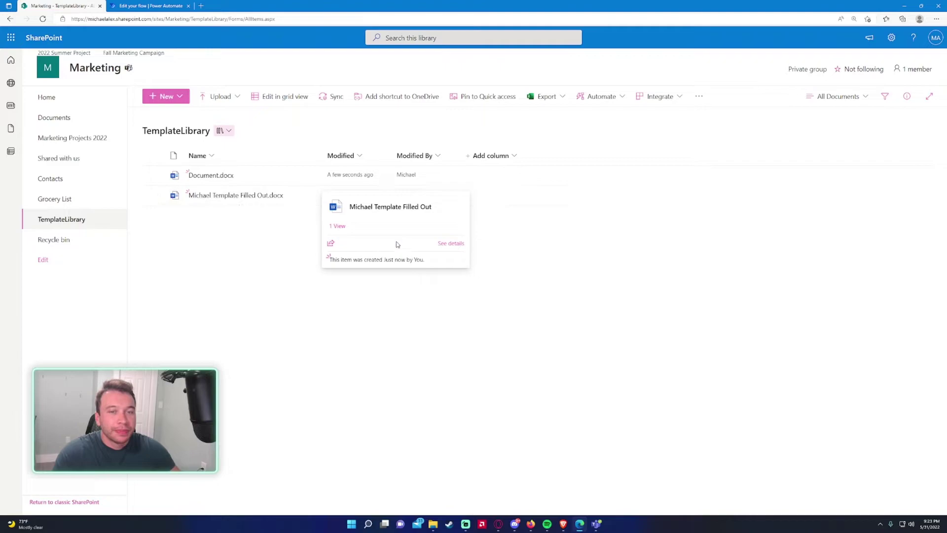
left_click(171, 97)
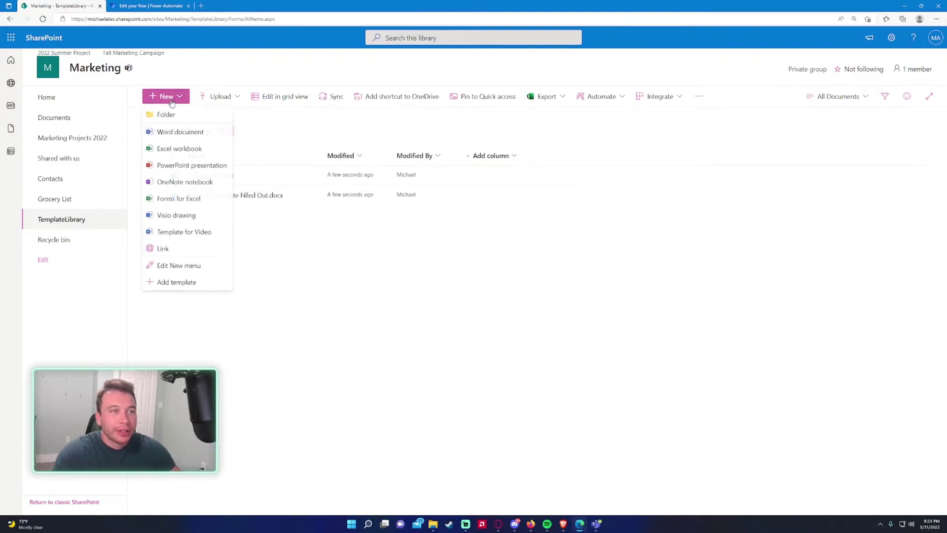
left_click(183, 233)
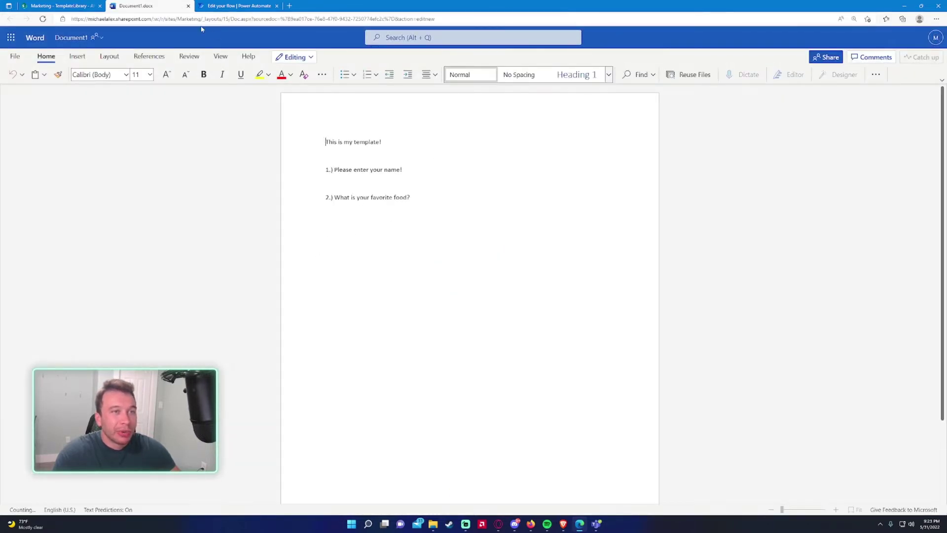
left_click(188, 7)
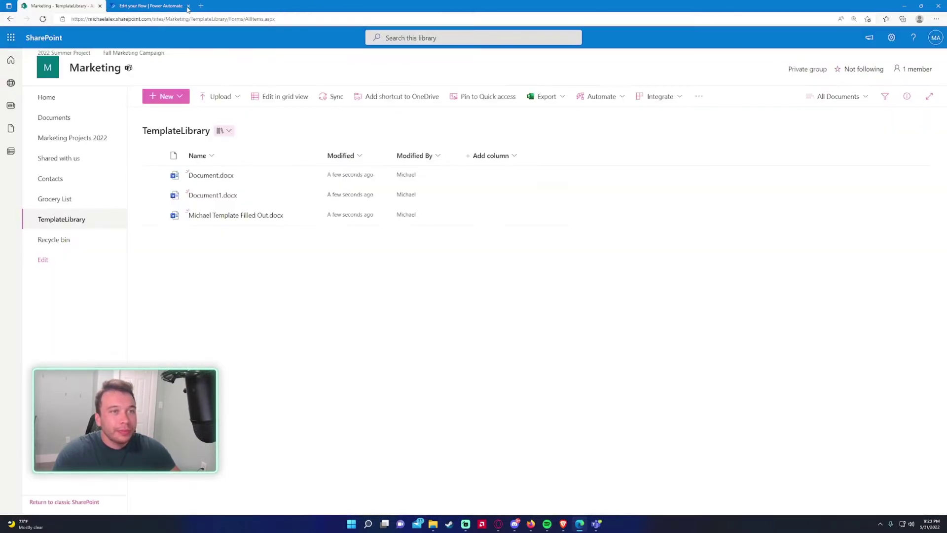
Step: Select Document1.docx and Document.docx and request their deletion
left_click(154, 194)
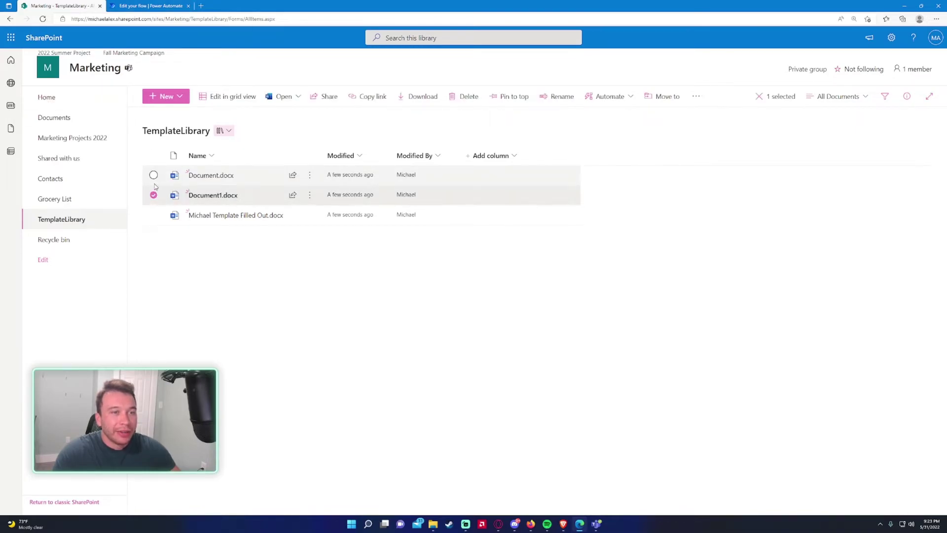
left_click(153, 175)
left_click(335, 96)
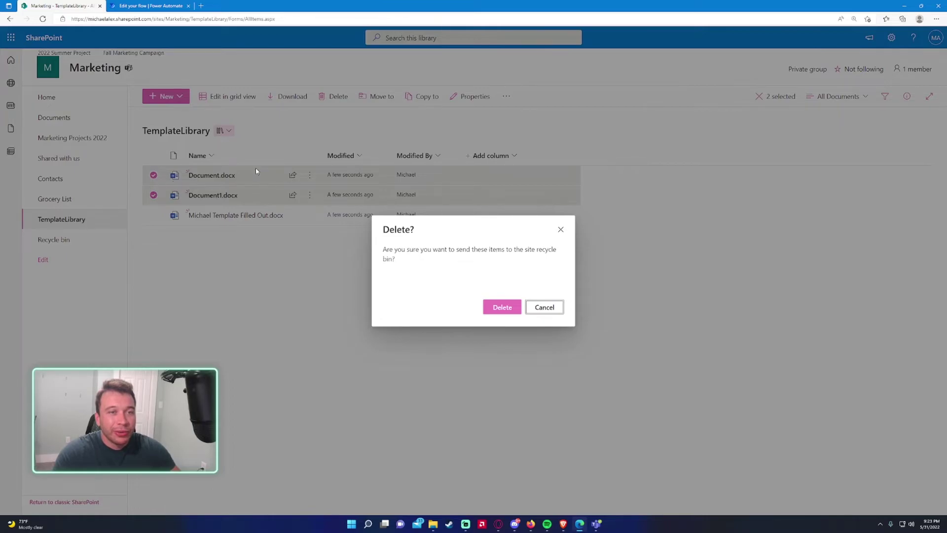
Step: Confirm deleting Document.docx and Document1.docx
left_click(501, 307)
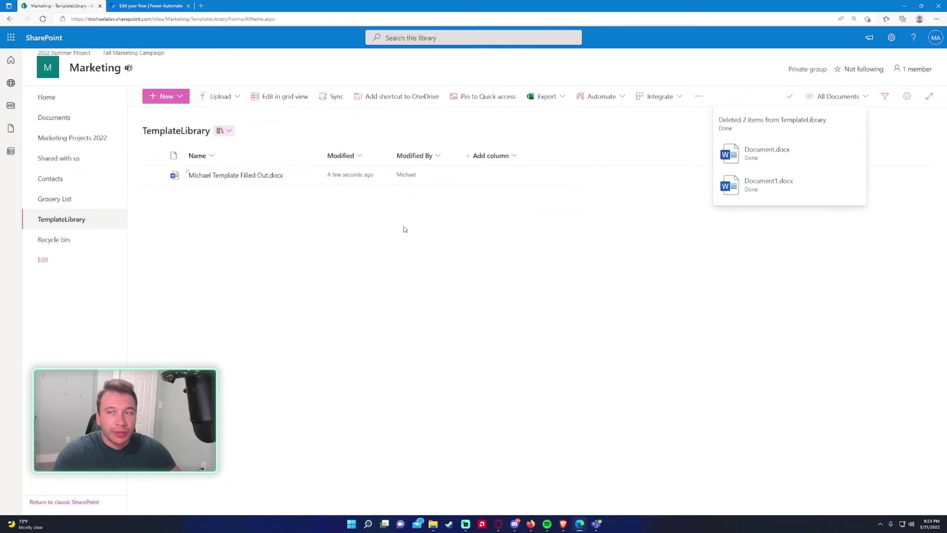
Step: Delete the Template for Video entry from the library's New menu and confirm
left_click(180, 99)
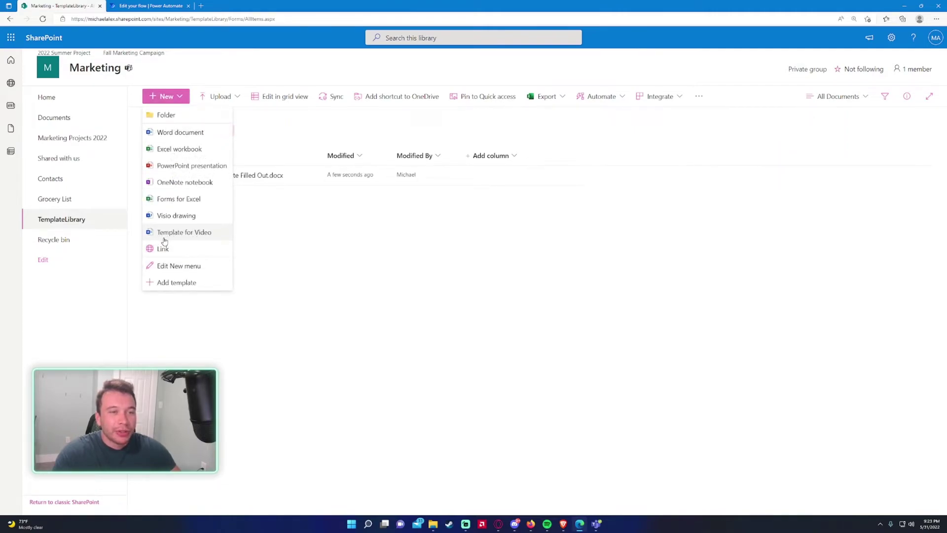
left_click(183, 271)
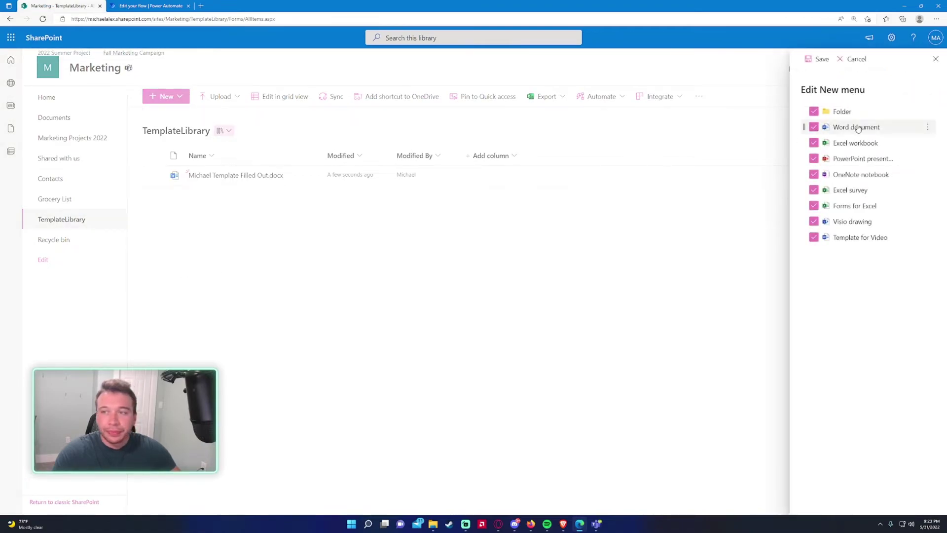
left_click(928, 127)
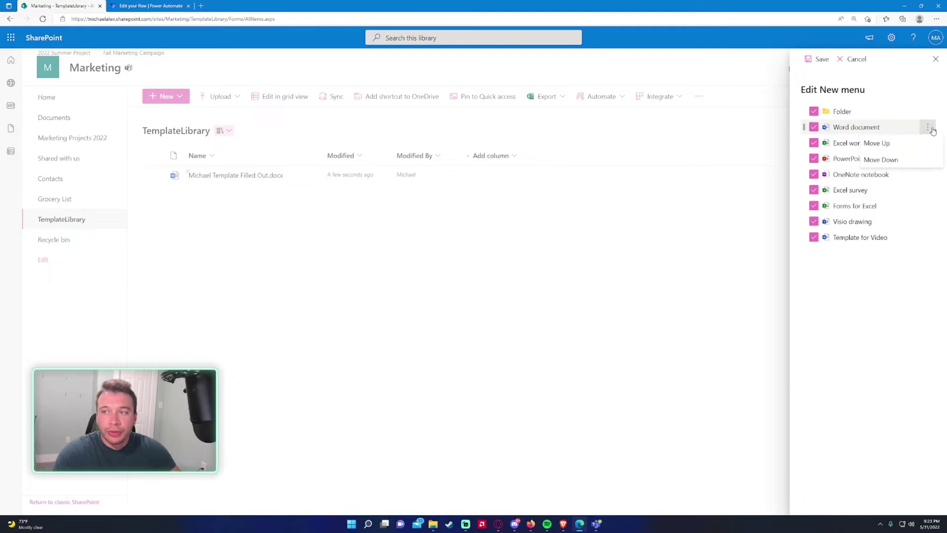
left_click(927, 130)
left_click(927, 237)
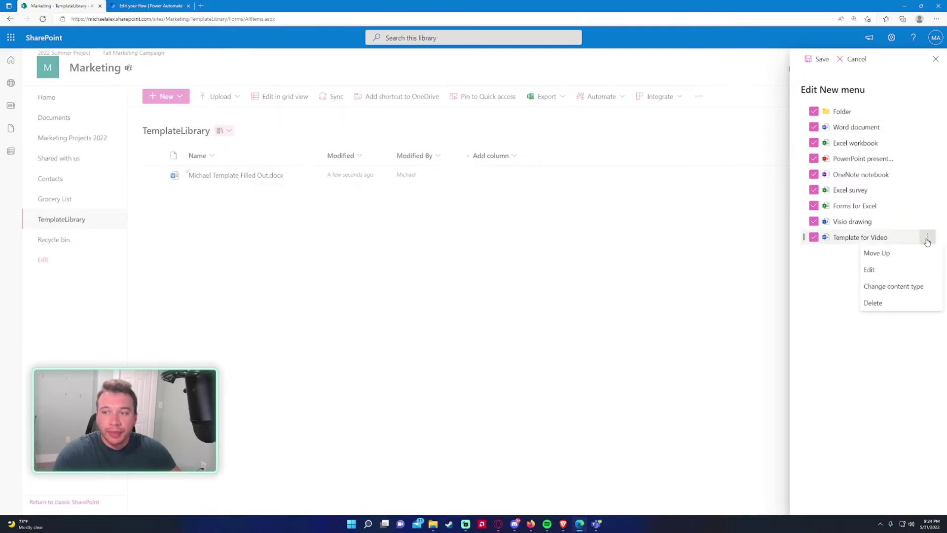
left_click(822, 249)
left_click(927, 237)
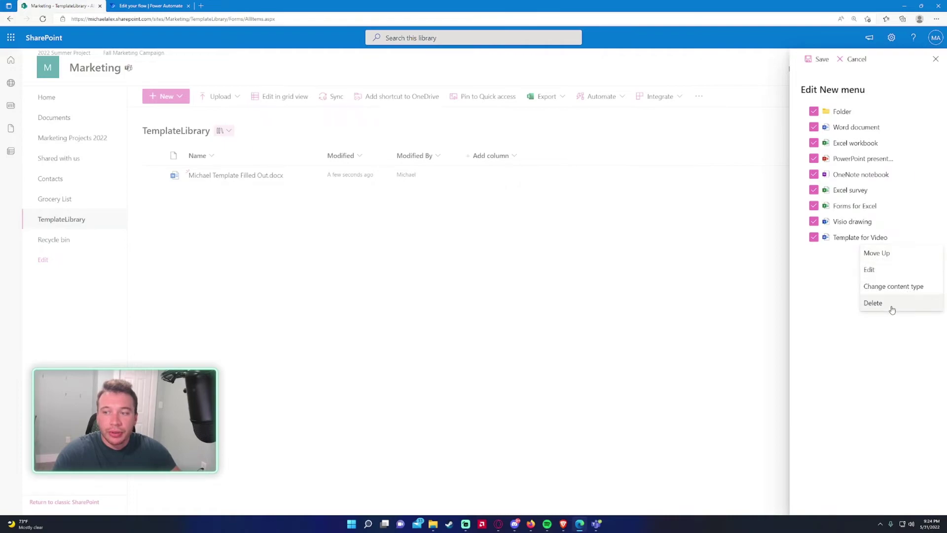
left_click(872, 303)
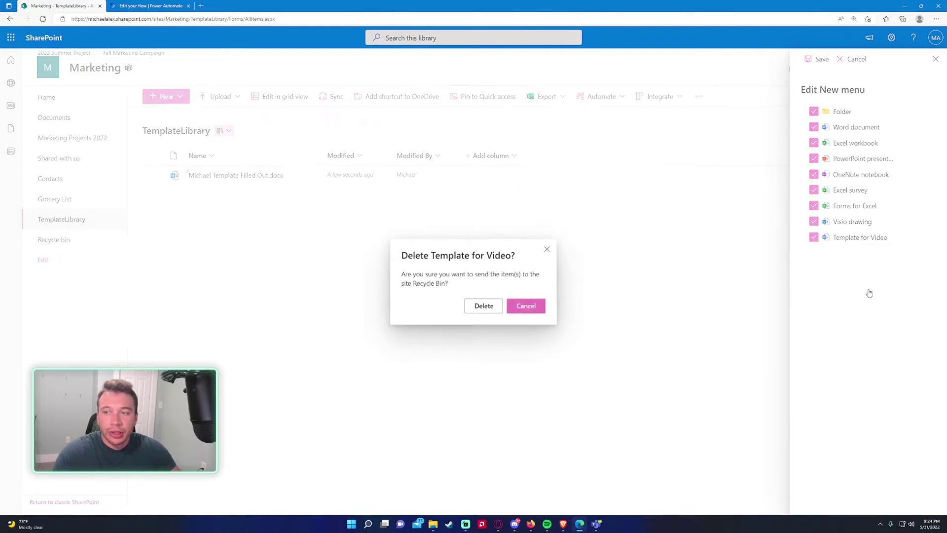
left_click(497, 305)
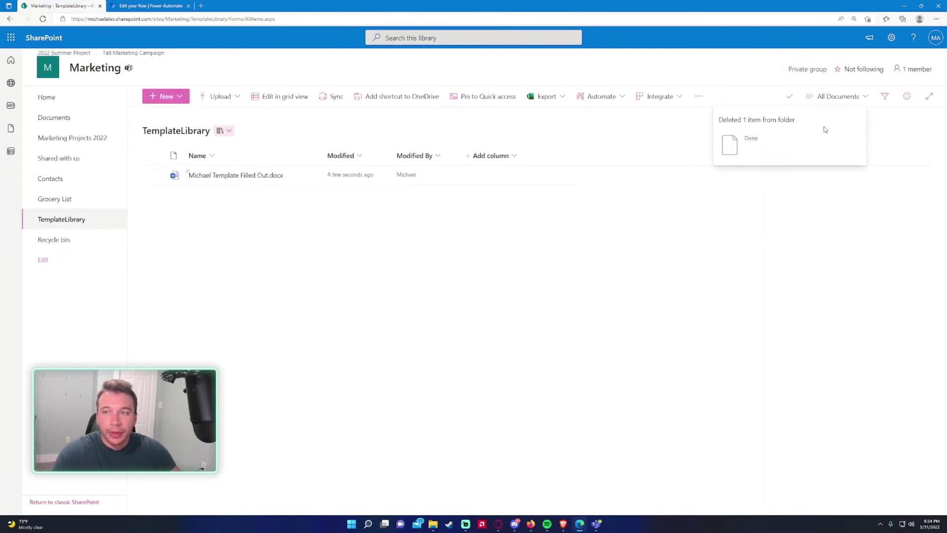
Step: Check the New menu's remaining entries and reload the library page
left_click(166, 96)
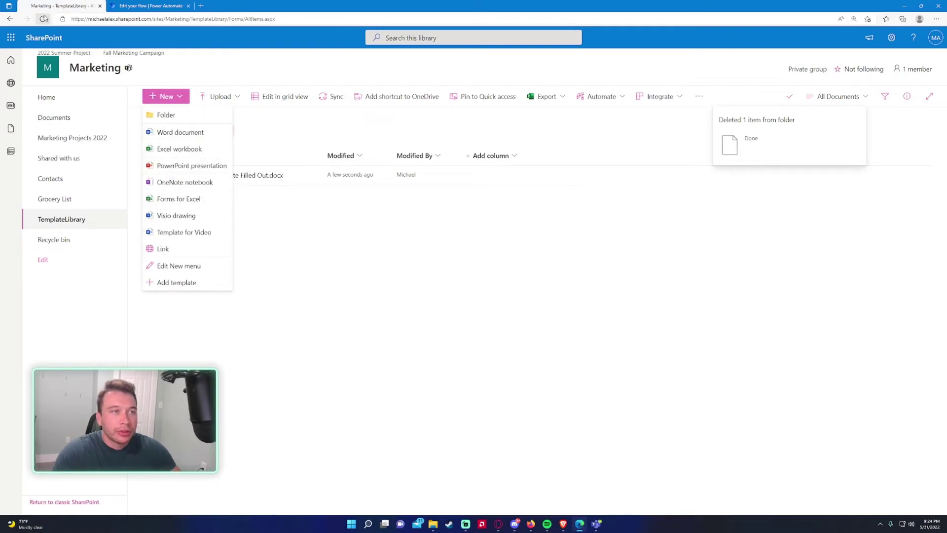
left_click(43, 19)
left_click(163, 95)
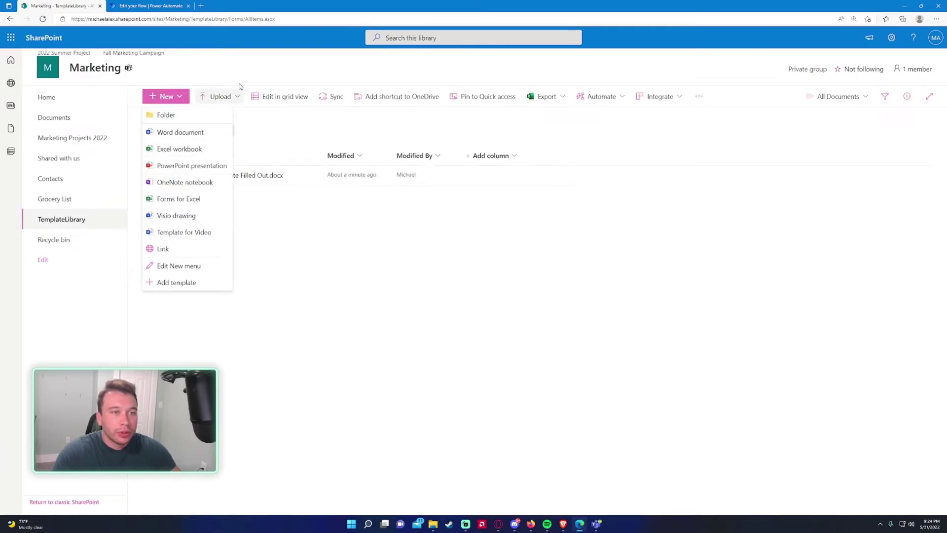
left_click(78, 42)
left_click(44, 19)
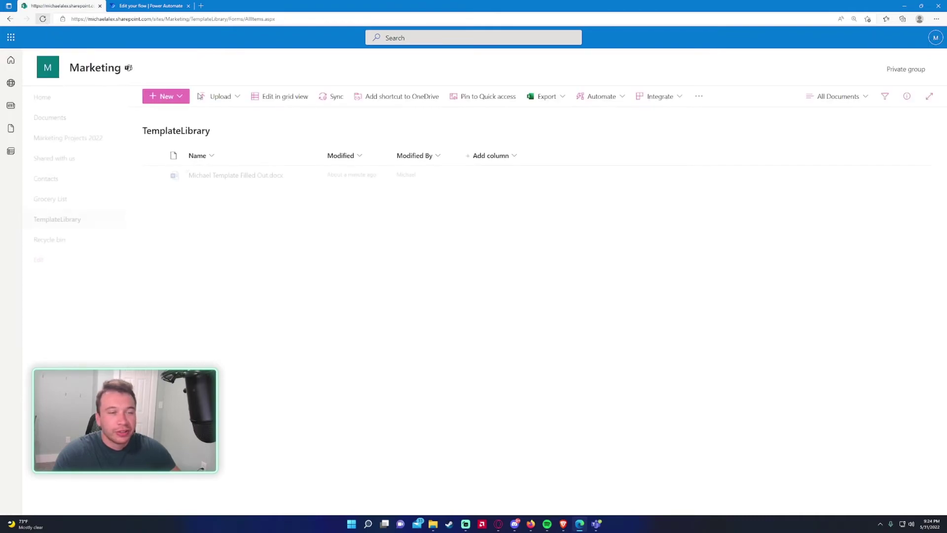
left_click(187, 97)
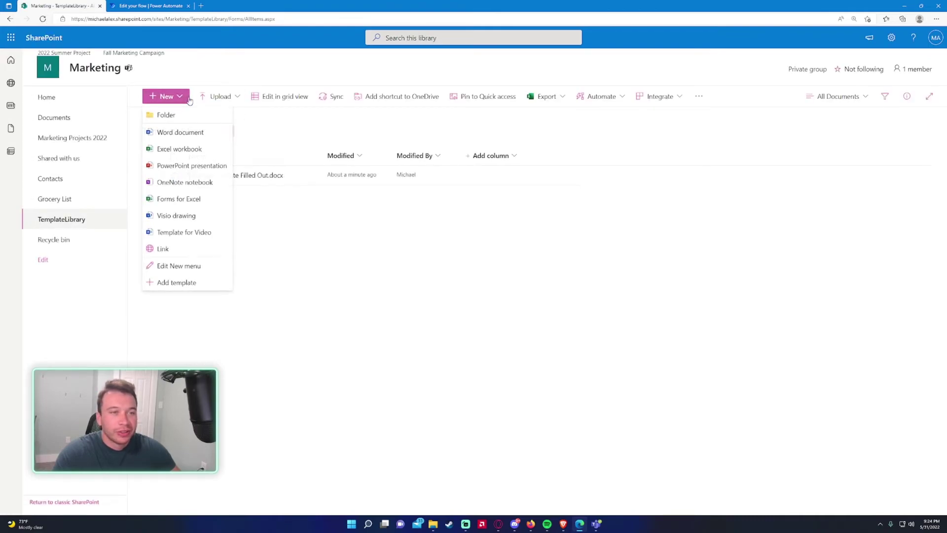
left_click(188, 266)
left_click(814, 237)
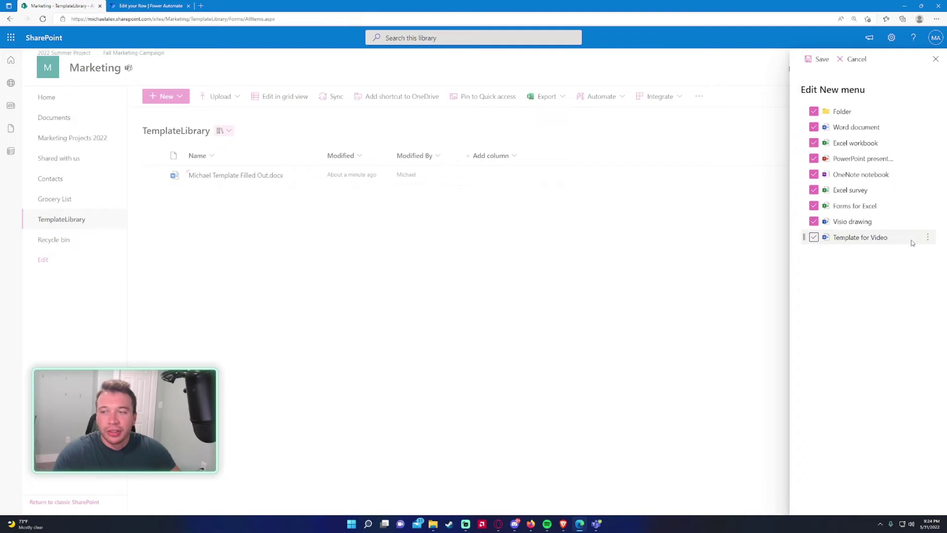
left_click(928, 238)
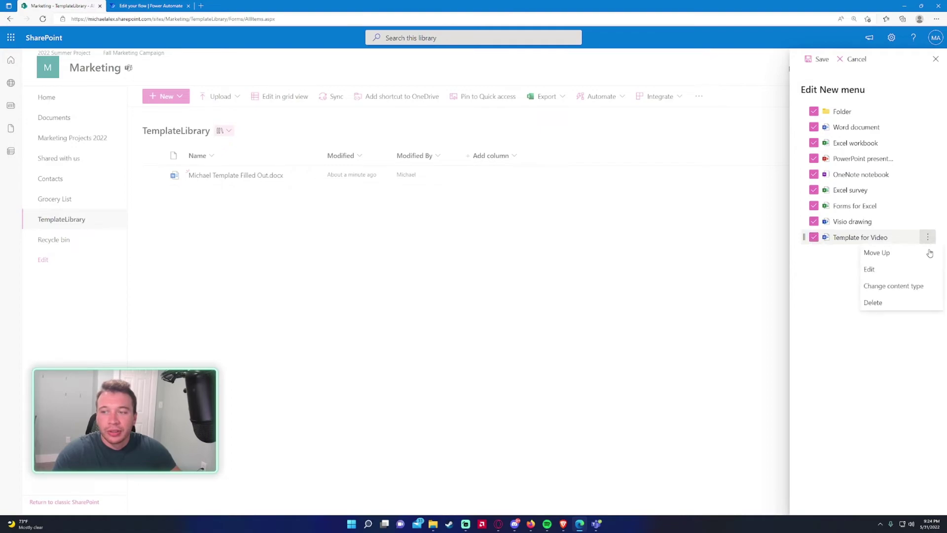
left_click(886, 303)
left_click(484, 307)
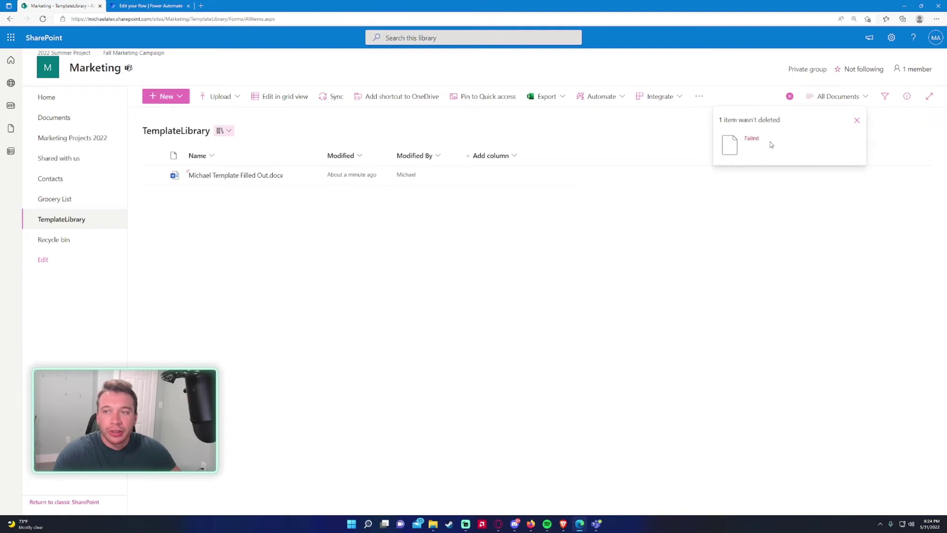
key("F5")
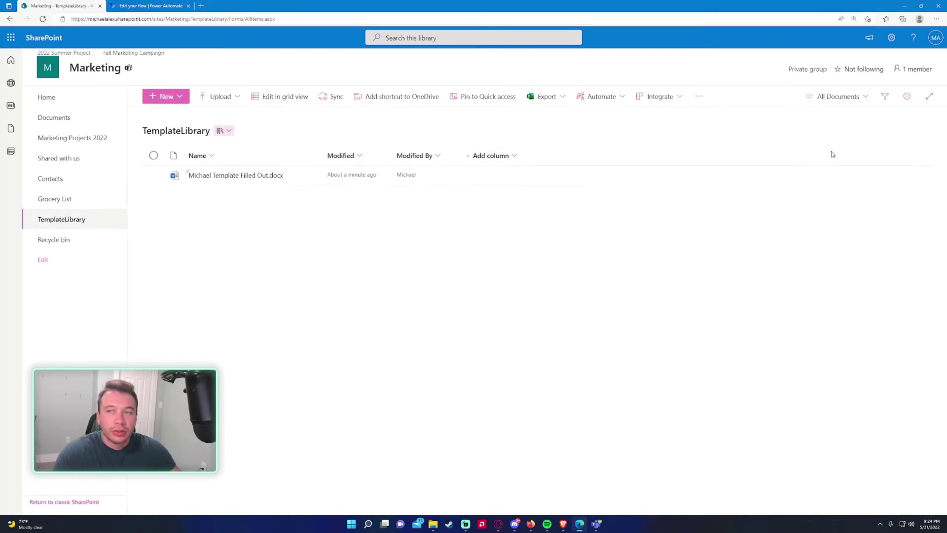
Step: In the recycle bin, permanently delete TemplateLibrary's copy of Template for Video.docx
left_click(176, 101)
left_click(175, 101)
left_click(68, 240)
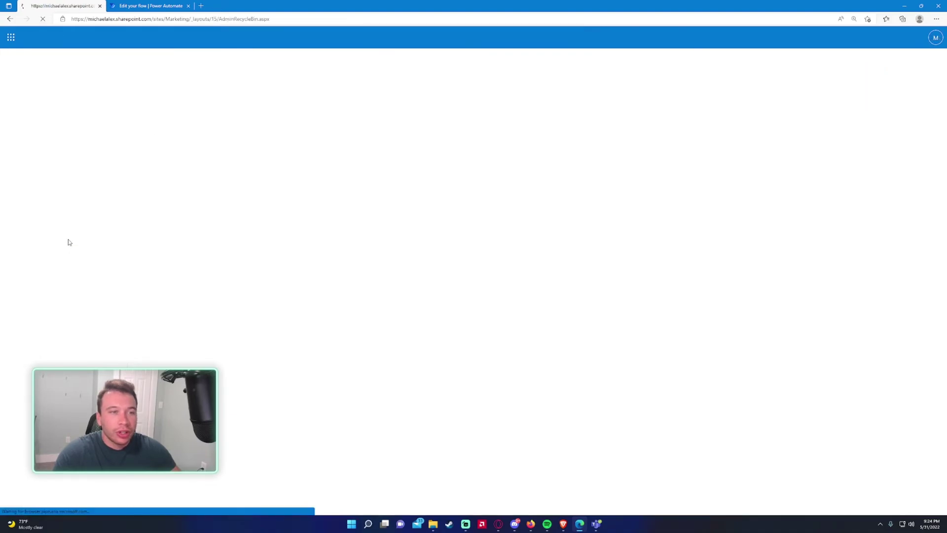
left_click(153, 187)
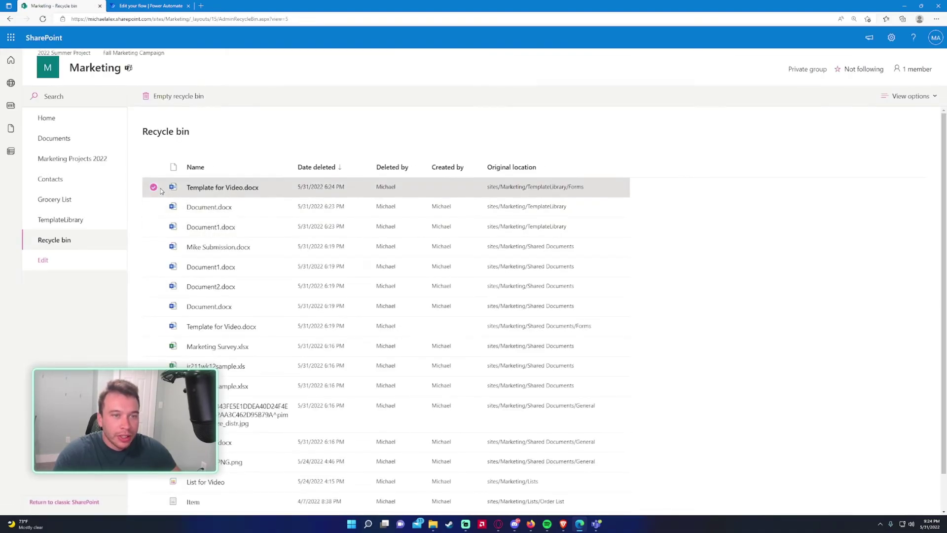
left_click(162, 96)
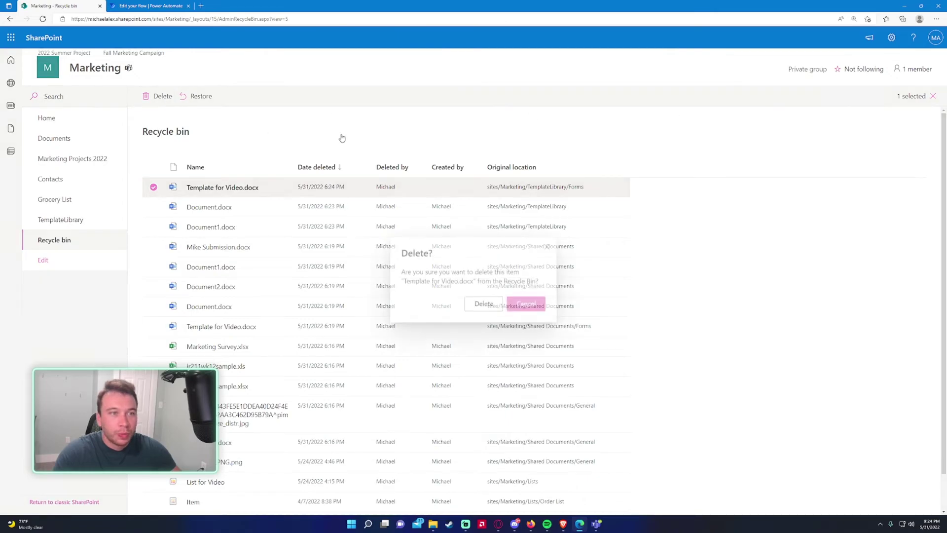
left_click(485, 305)
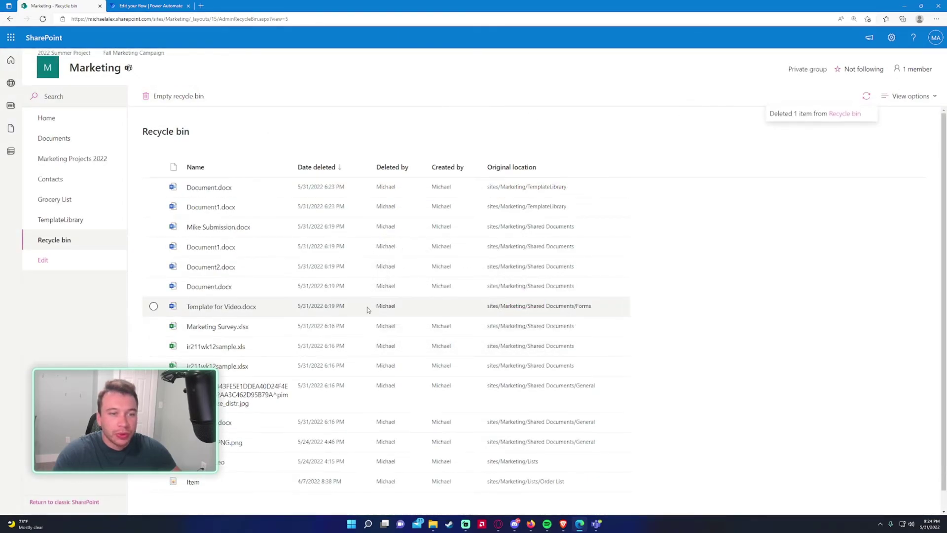
Step: Permanently delete the second Template for Video.docx copy from the recycle bin
left_click(154, 306)
left_click(162, 96)
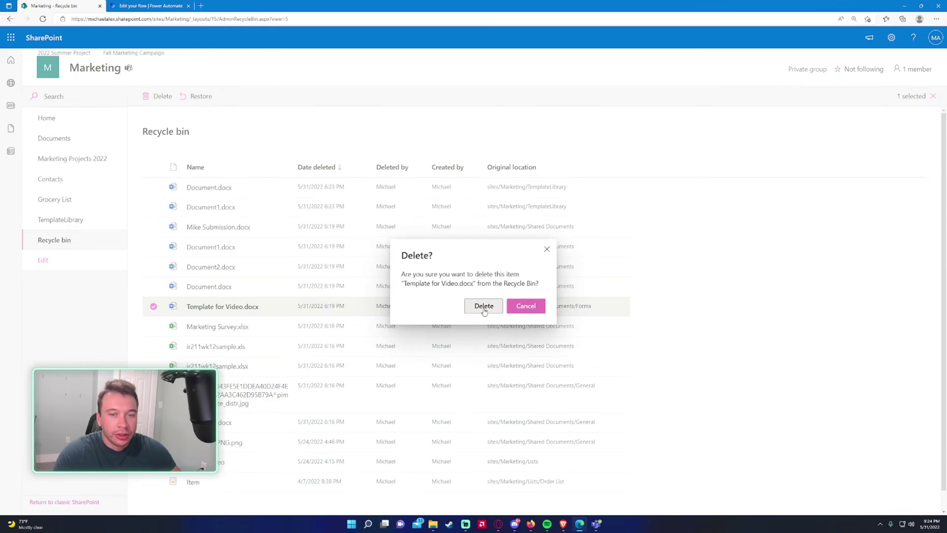
left_click(483, 306)
Step: Delete the Template for Video entry via TemplateLibrary's Edit New menu, then dismiss the failure notice
left_click(61, 220)
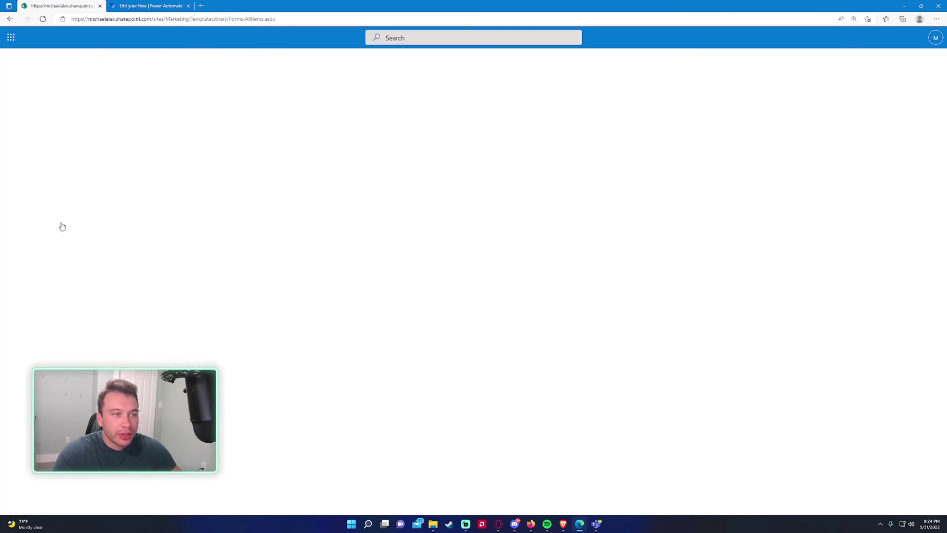
left_click(170, 97)
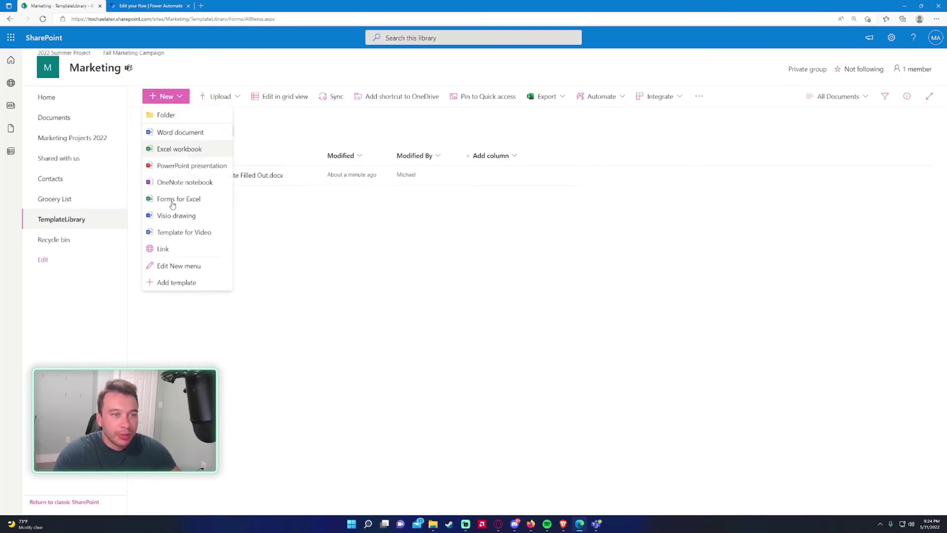
left_click(186, 269)
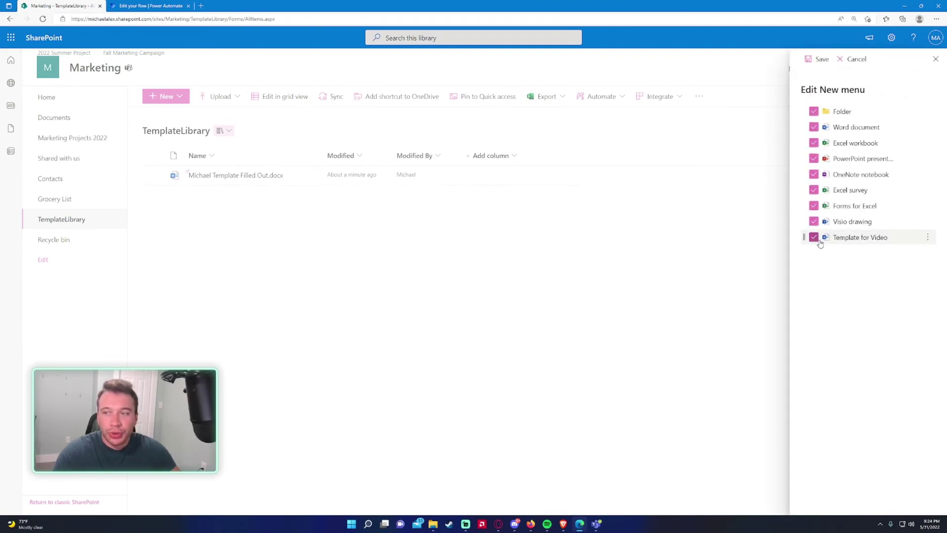
left_click(928, 238)
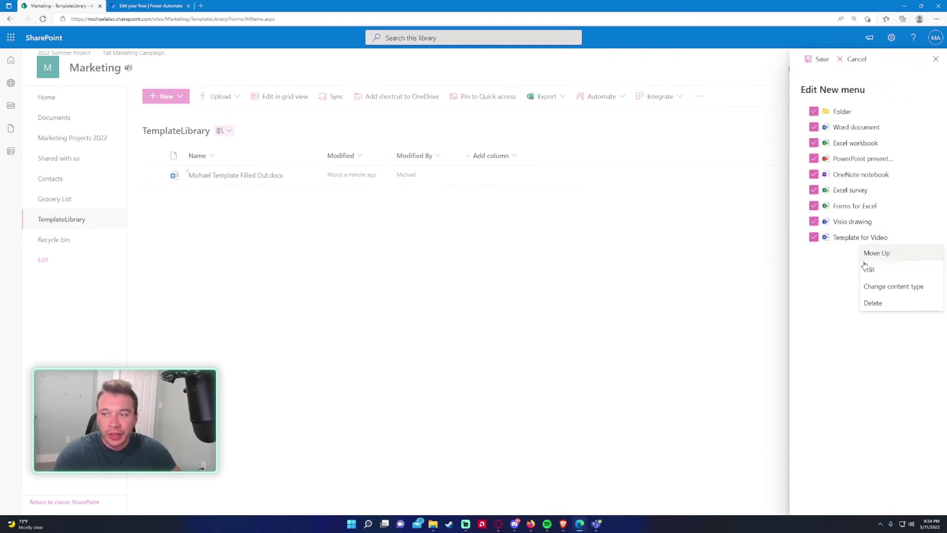
left_click(893, 304)
left_click(493, 307)
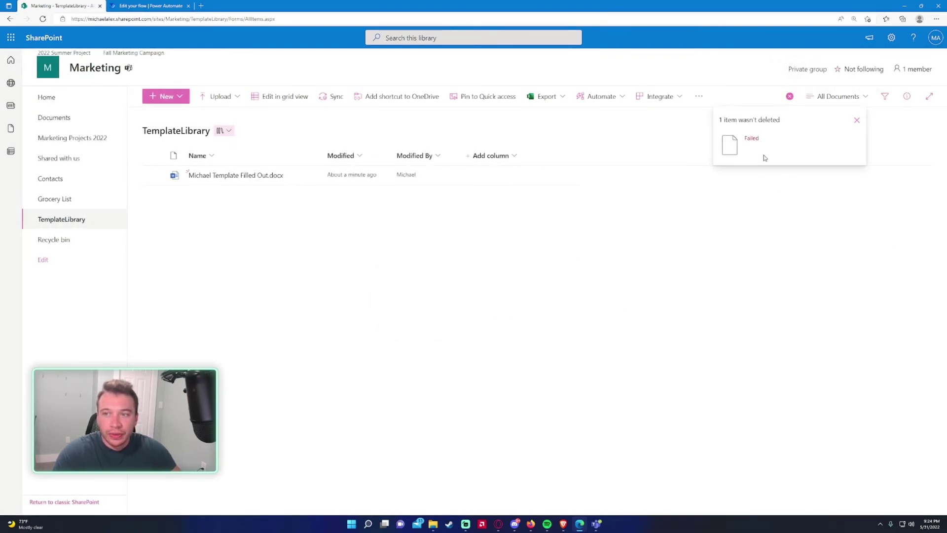
left_click(857, 120)
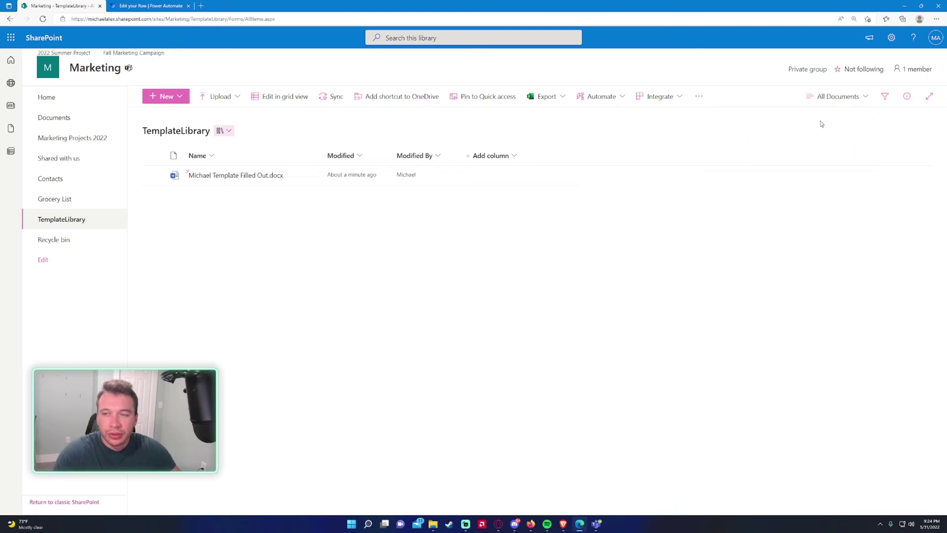
left_click(170, 99)
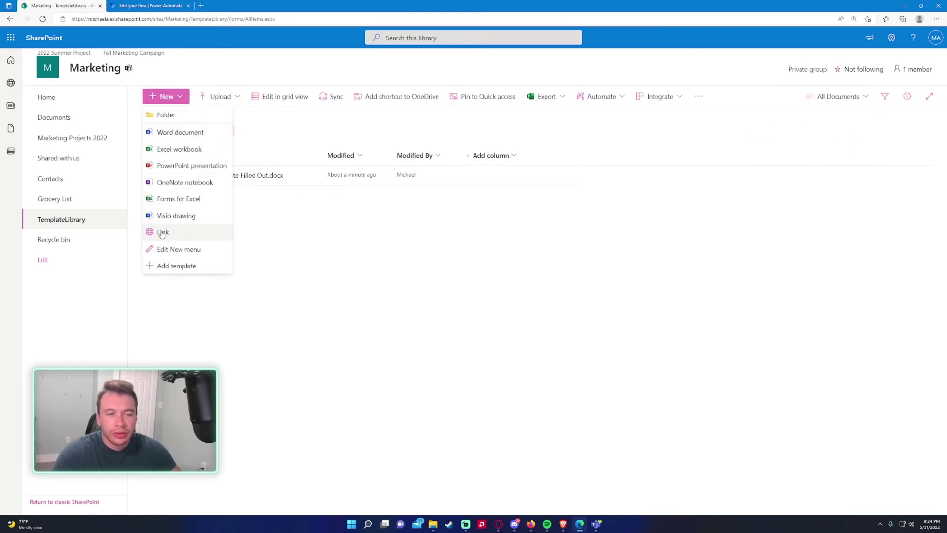
left_click(171, 247)
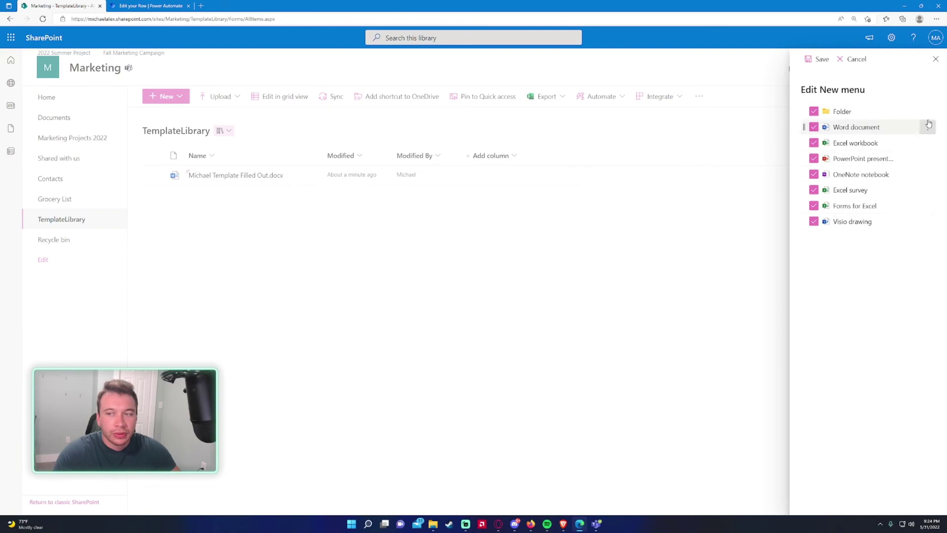
left_click(936, 58)
left_click(42, 20)
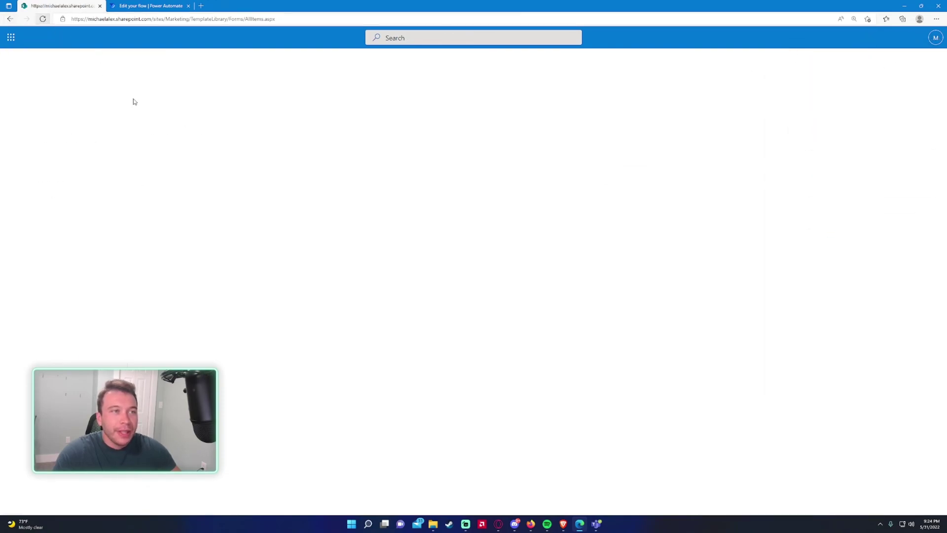
left_click(170, 98)
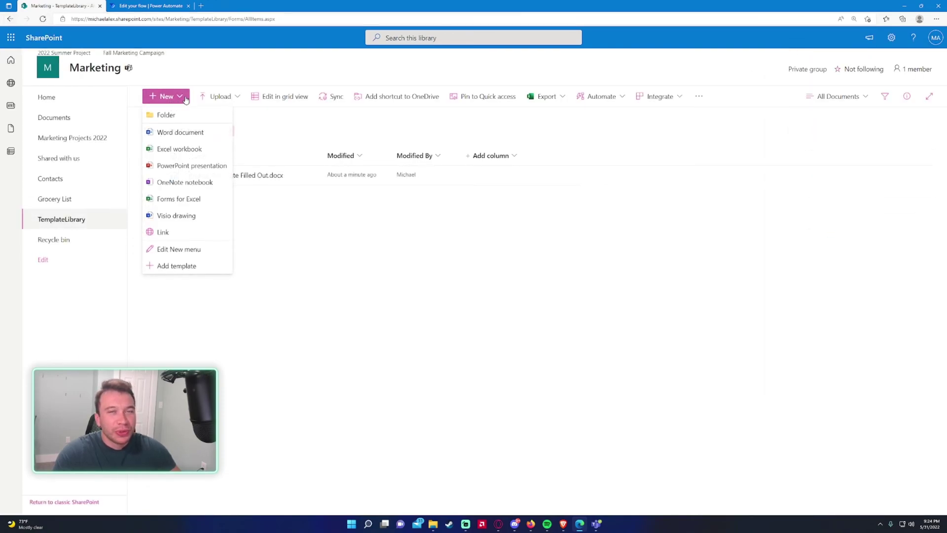
left_click(185, 98)
left_click(186, 97)
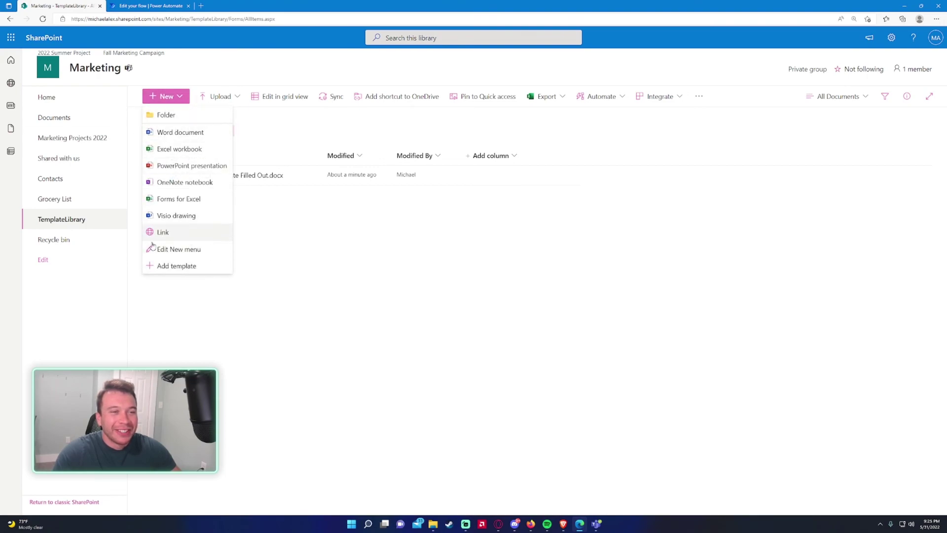
left_click(397, 275)
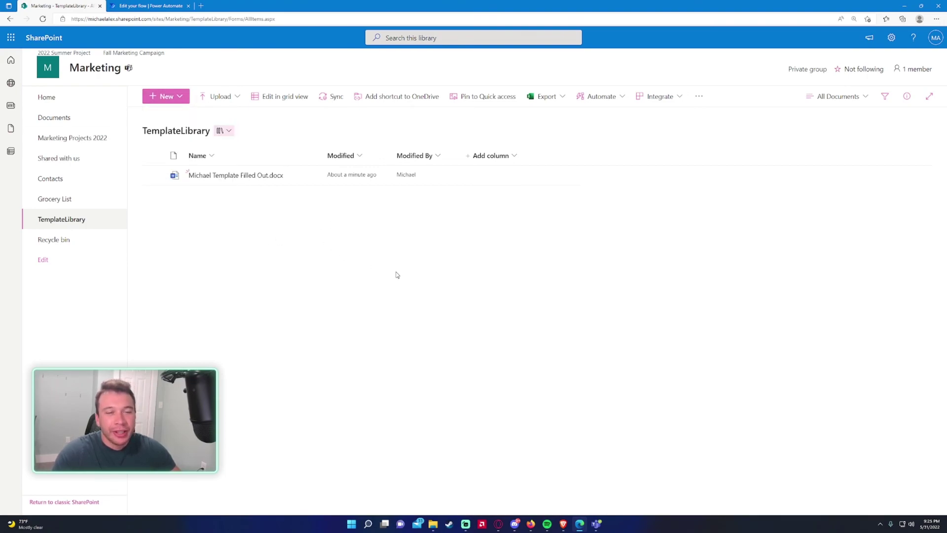